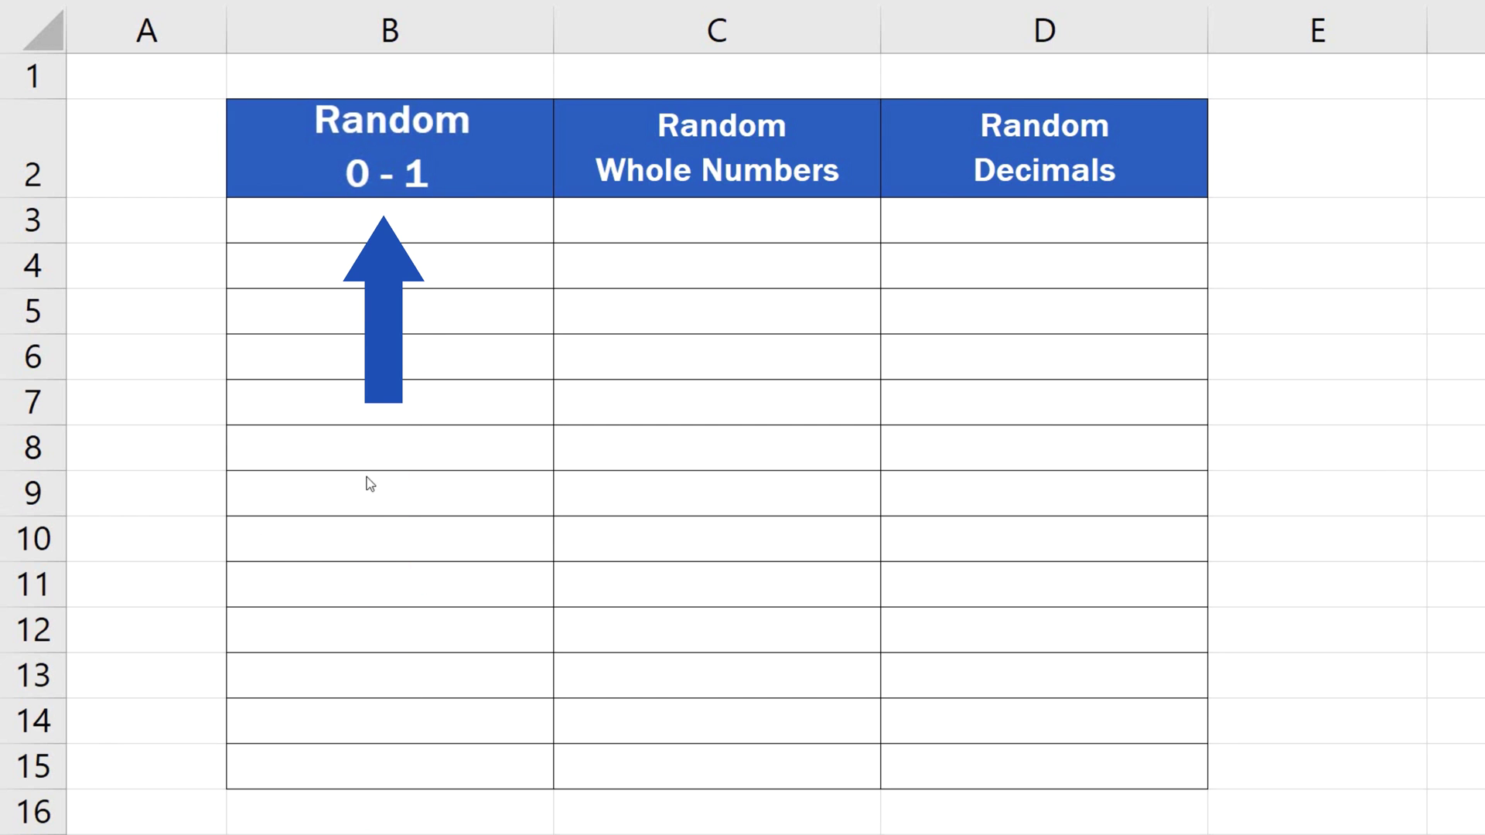
- Enter =RAND() in B3, giving 0.6253758
left_click(441, 219)
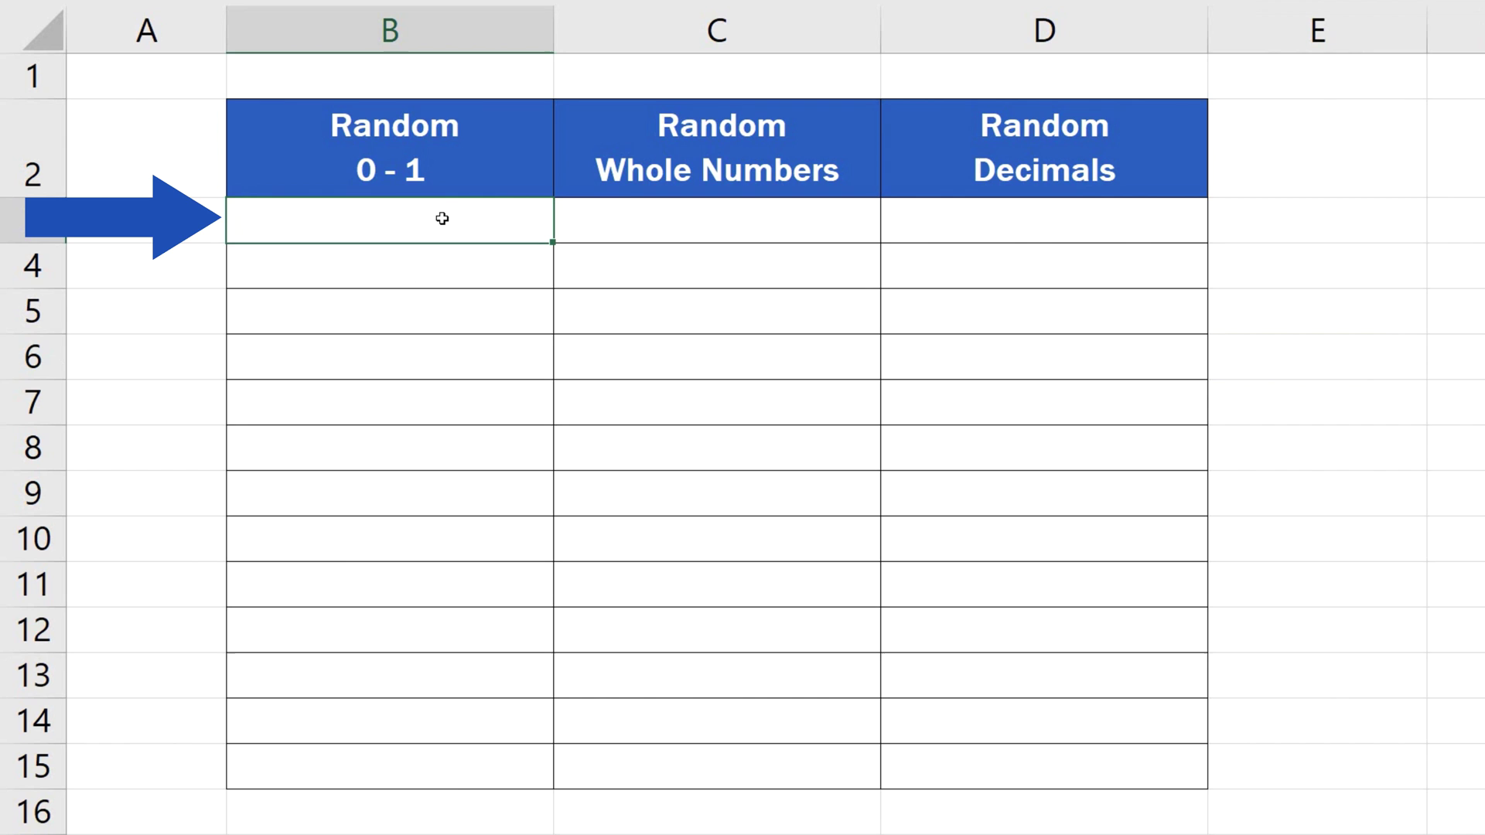
type("=")
type("ran")
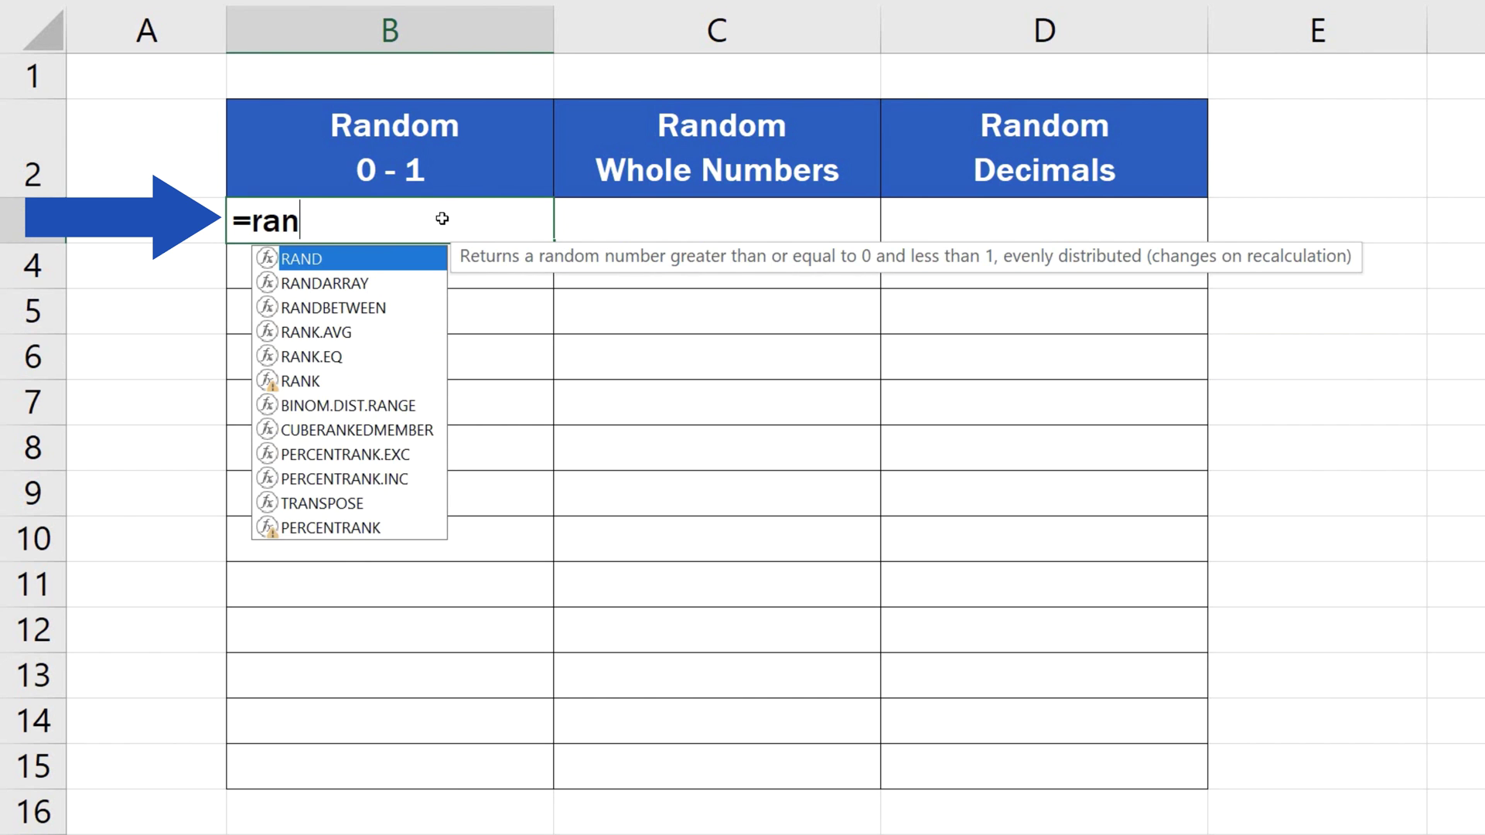
type("d")
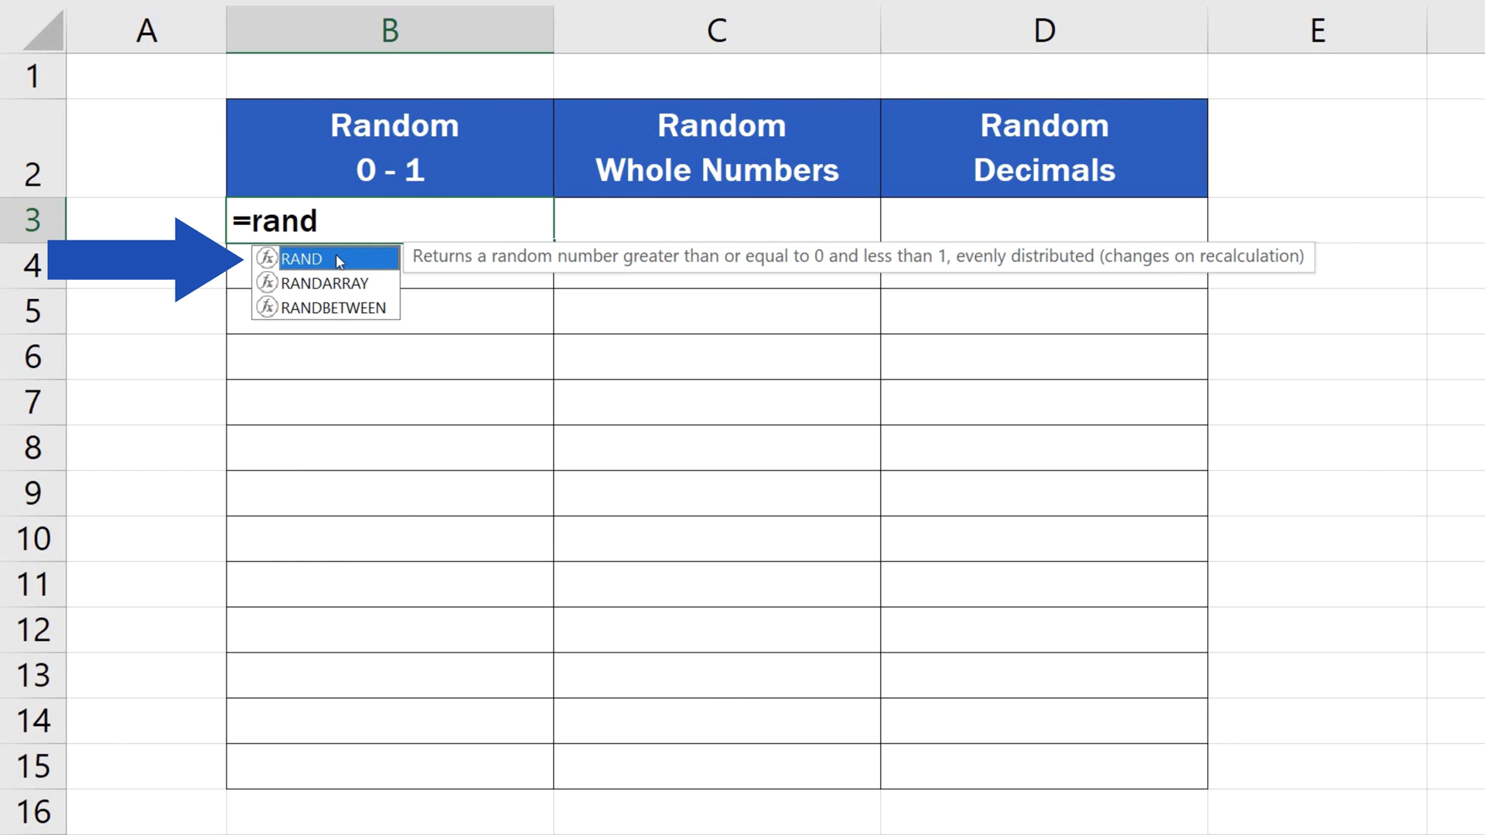
double_click(310, 261)
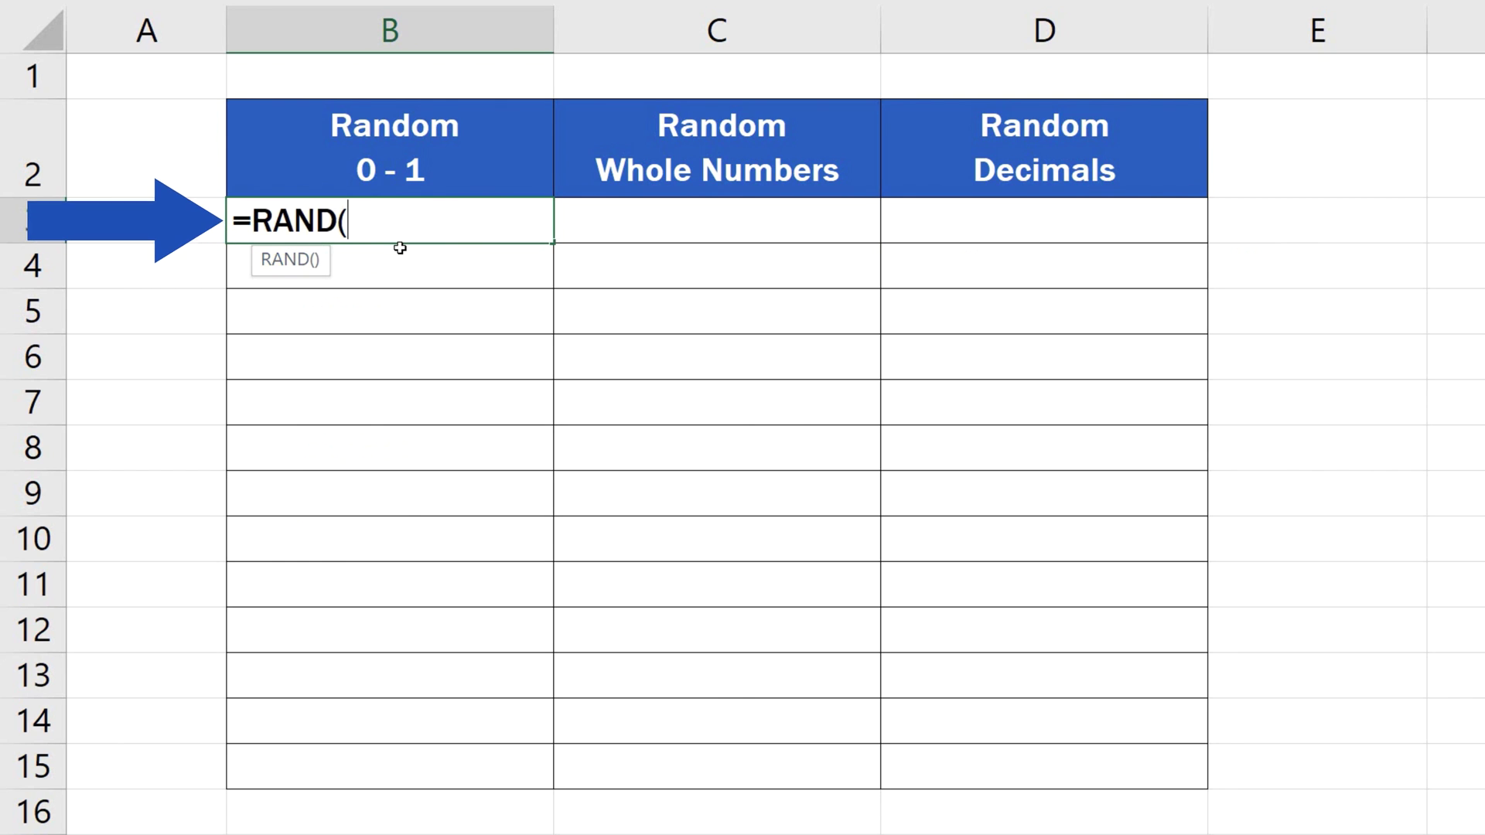
type(")")
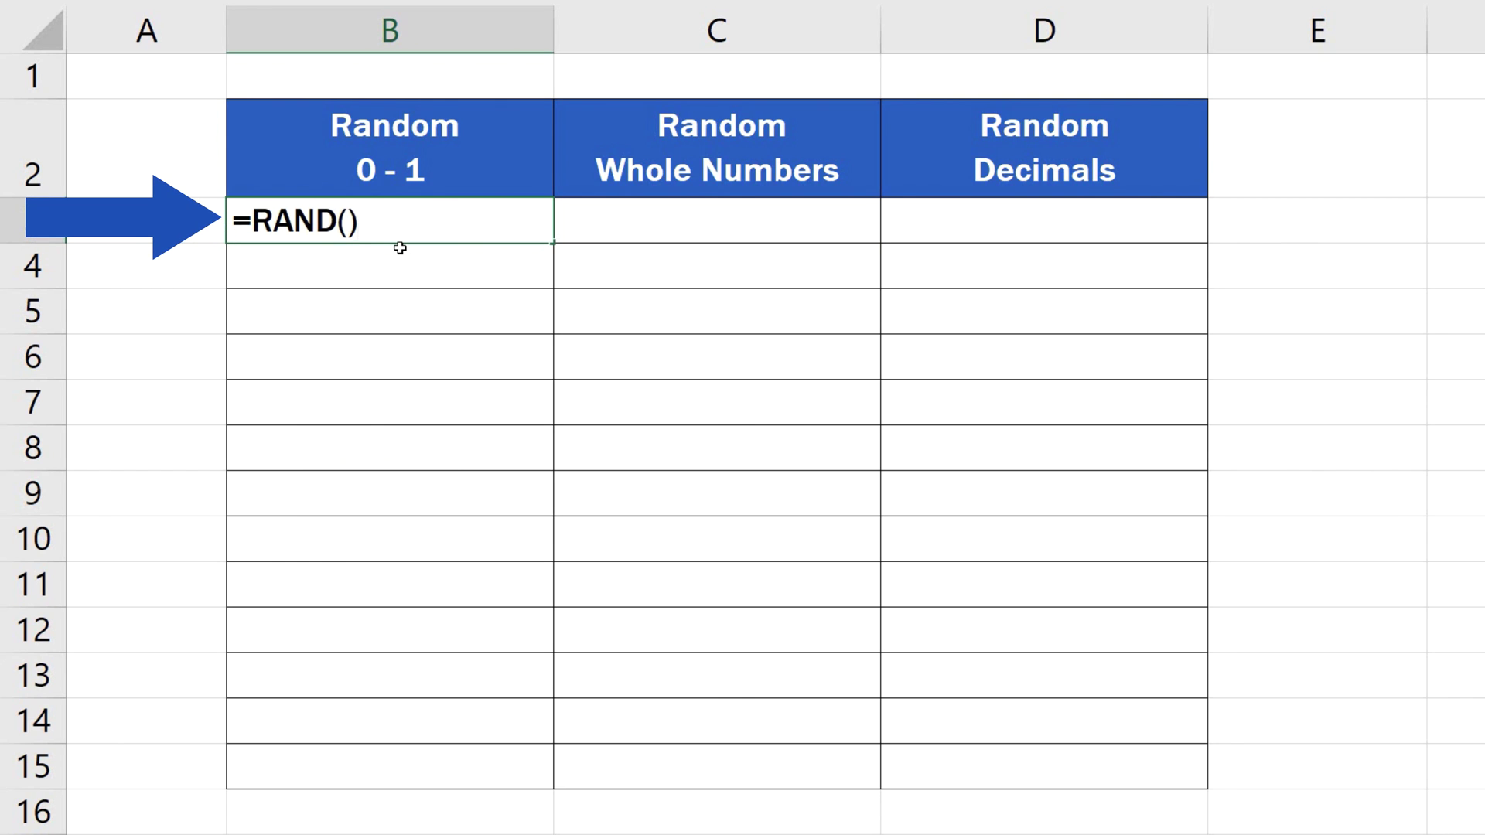
key("Return")
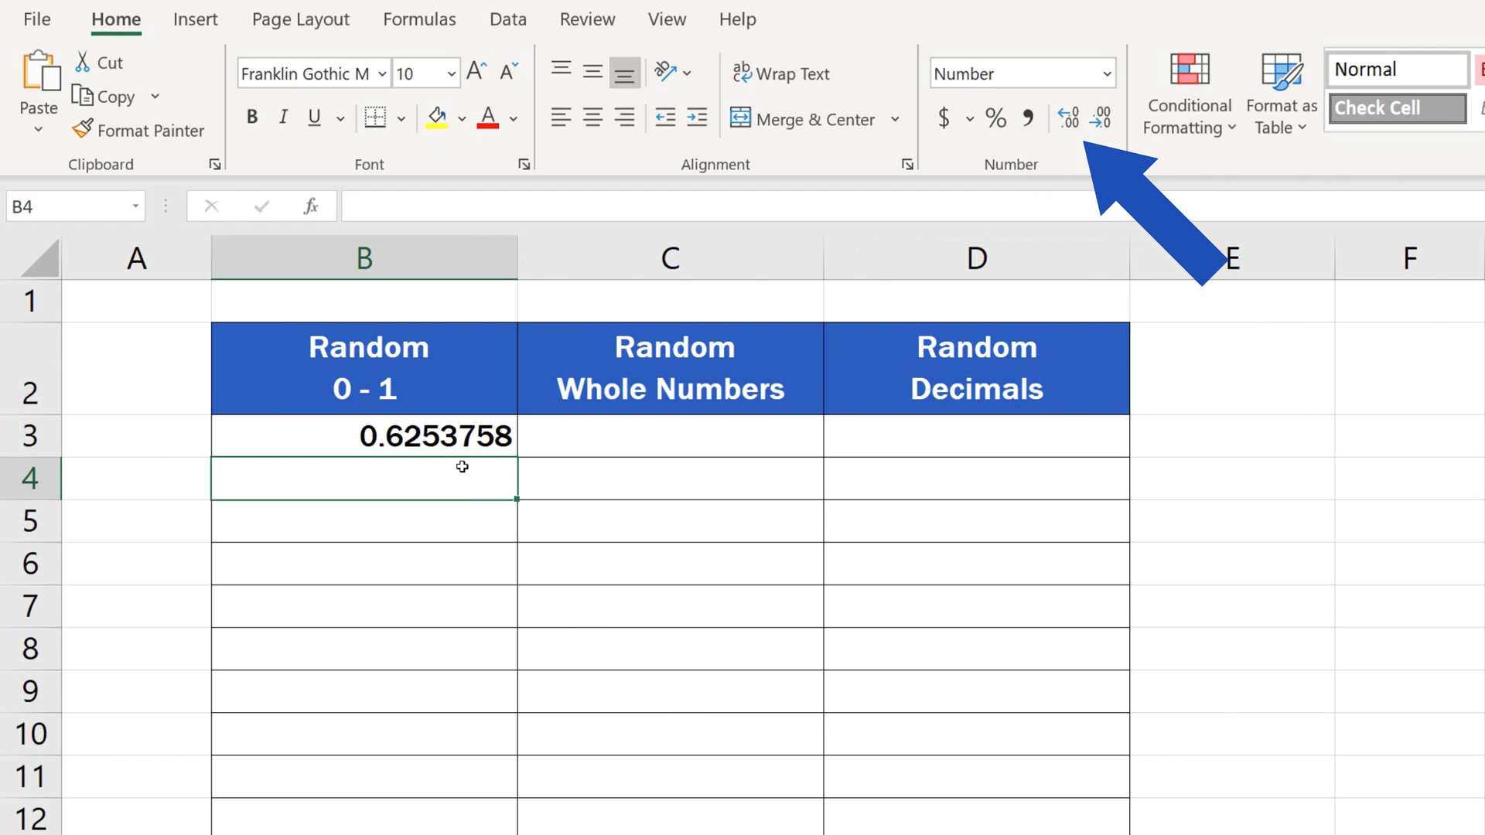
- Format B3 to show six decimal places, displaying 0.625376
left_click(456, 437)
left_click(1101, 118)
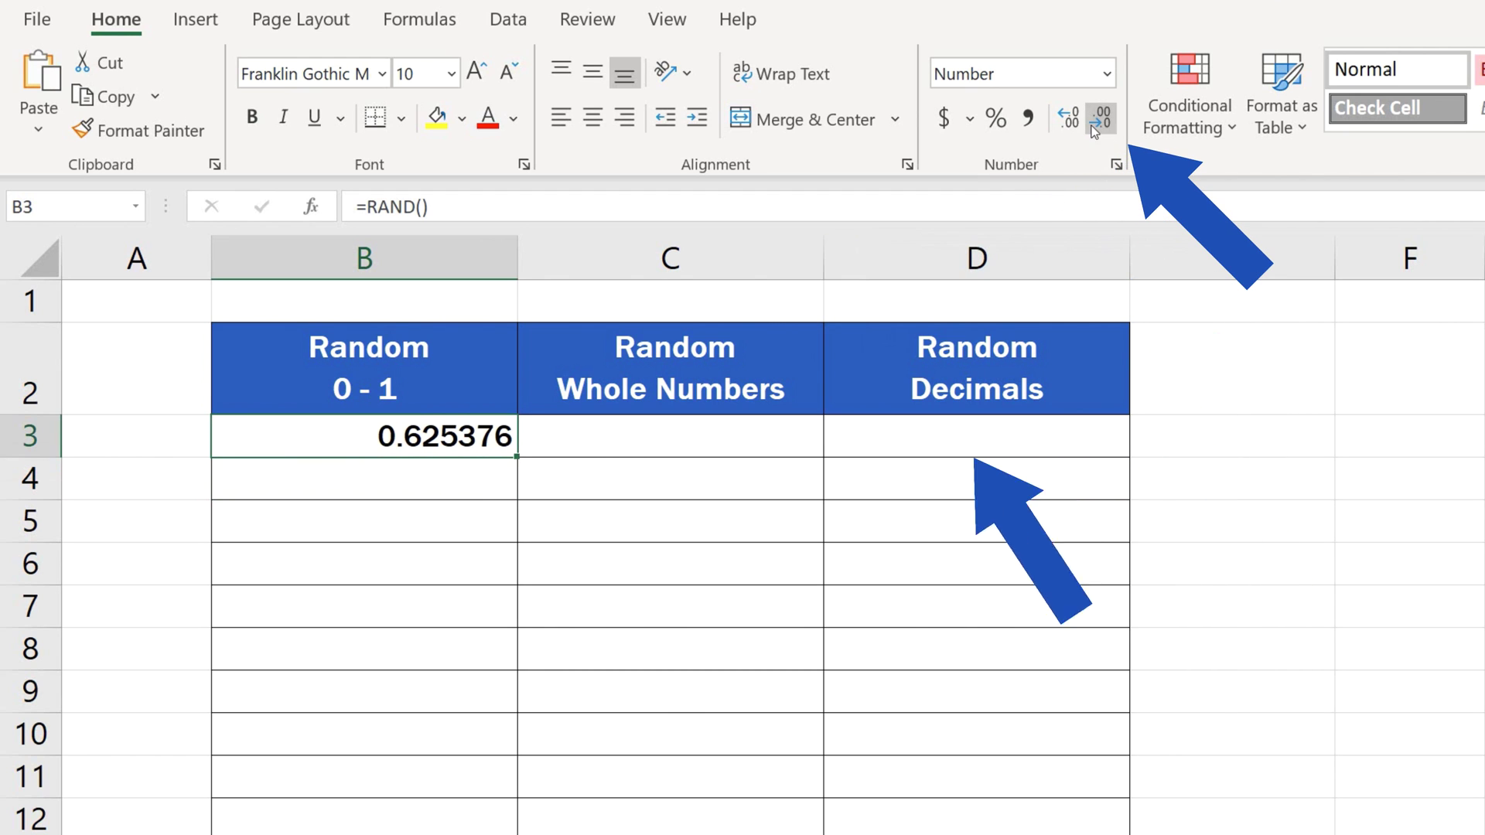
left_click(1072, 119)
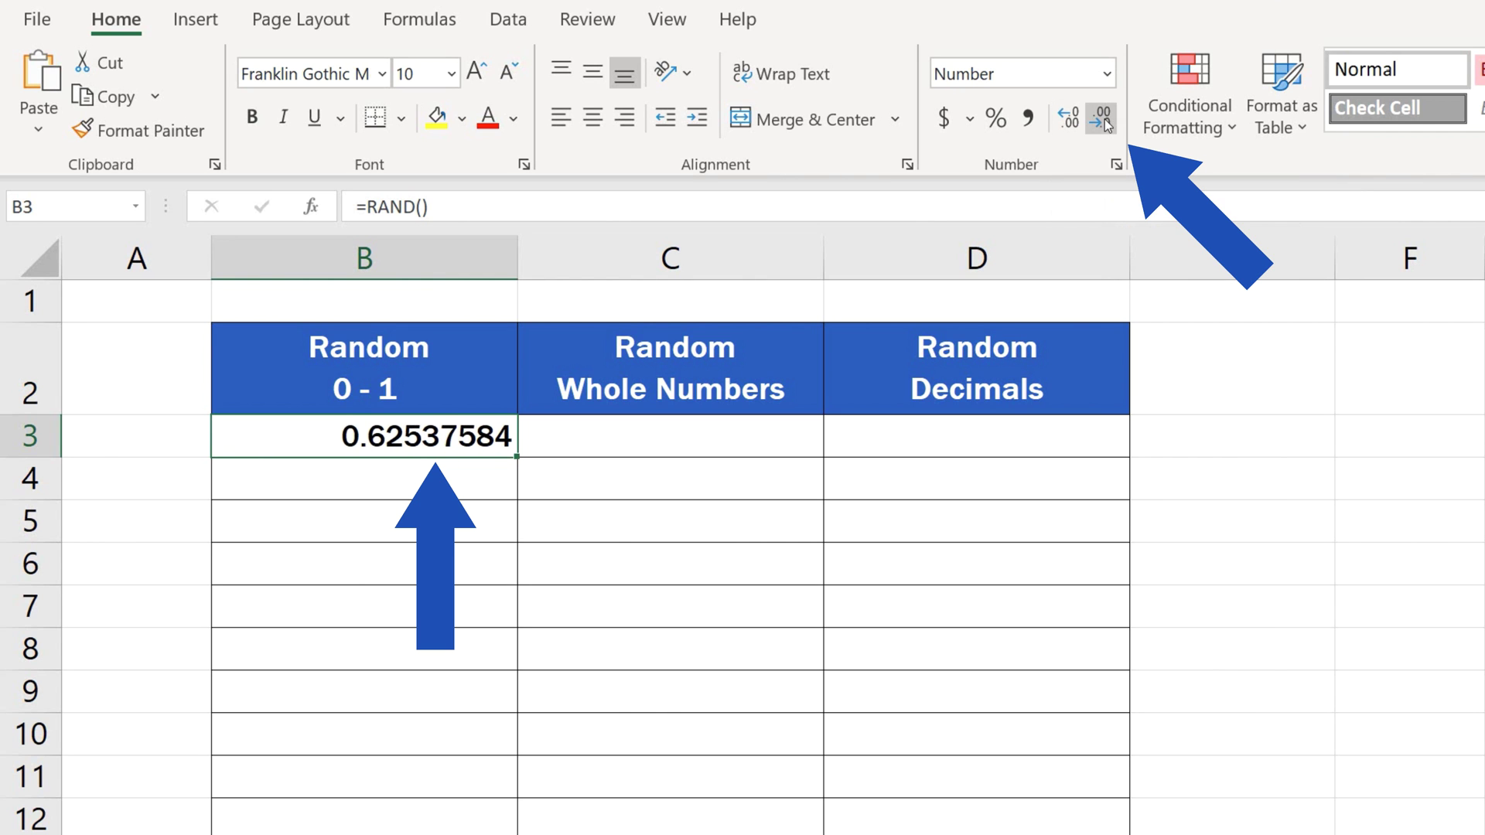
left_click(1105, 119)
left_click(1104, 119)
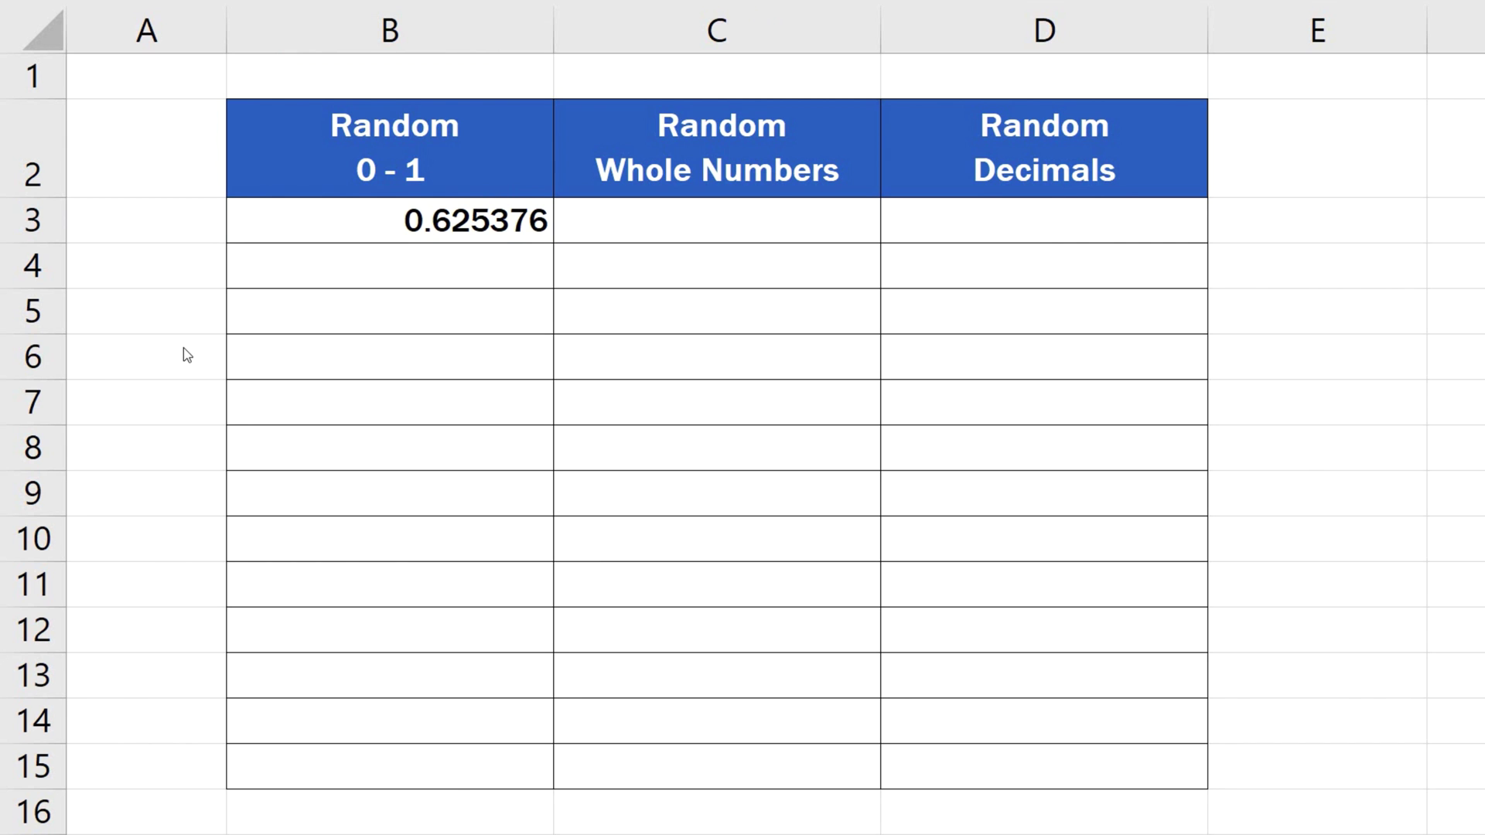
- Copy the RAND formula from B3 down through B15
left_click(515, 215)
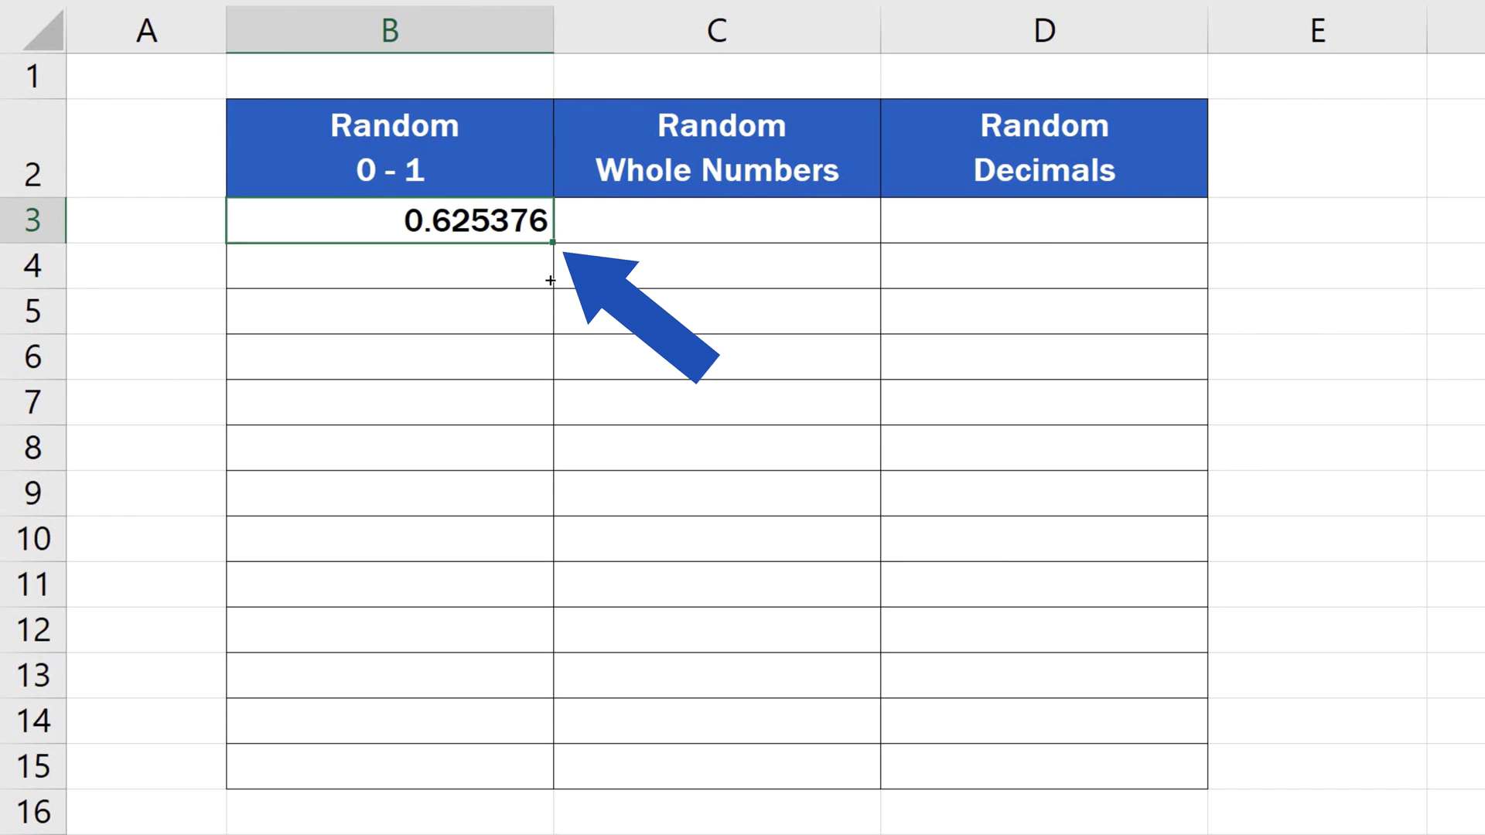
left_click_drag(552, 243, 551, 787)
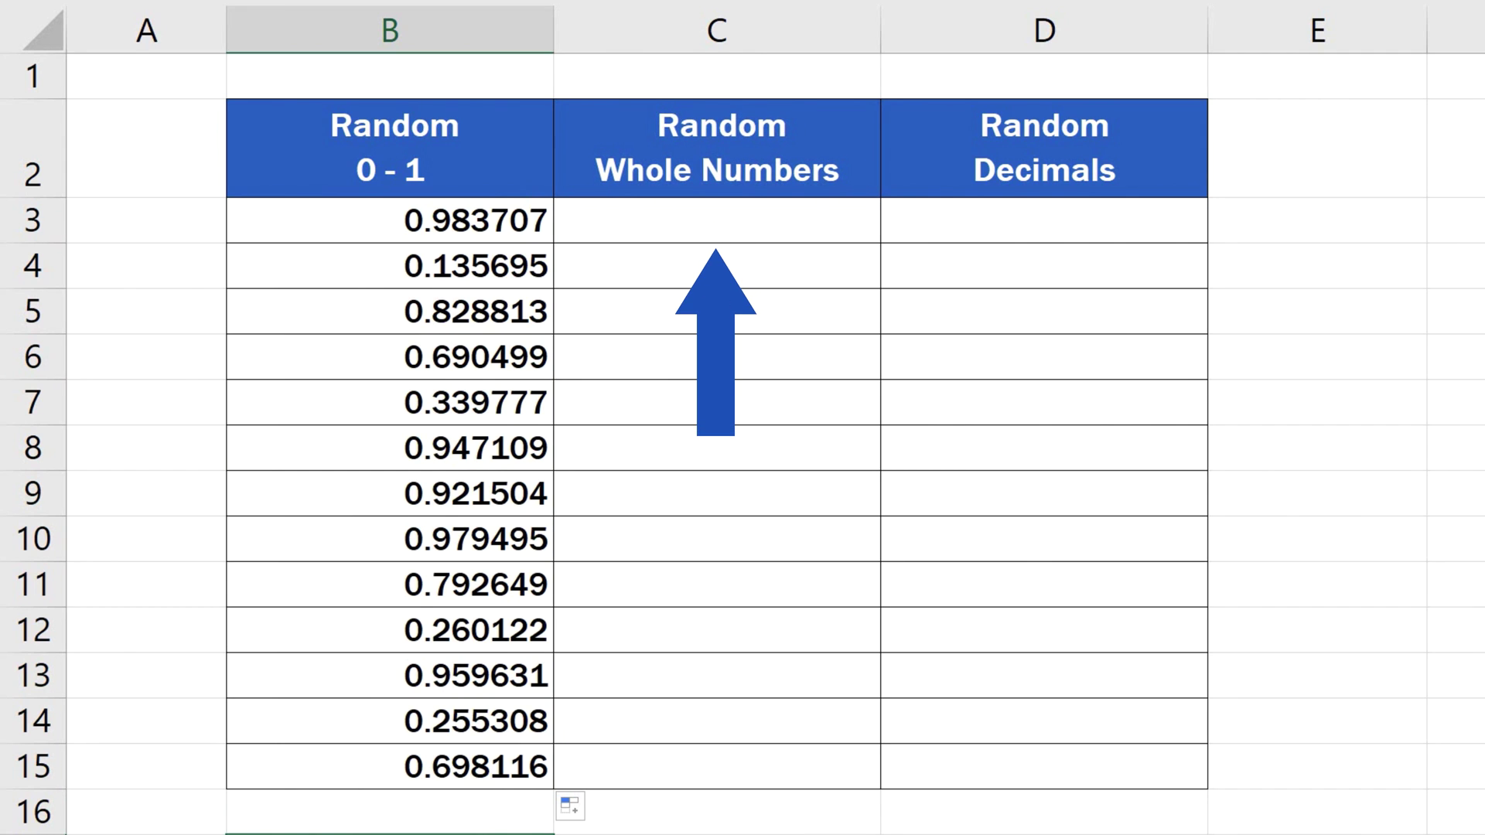
- Enter =RANDBETWEEN(100,1000) in C3, giving 509
left_click(849, 227)
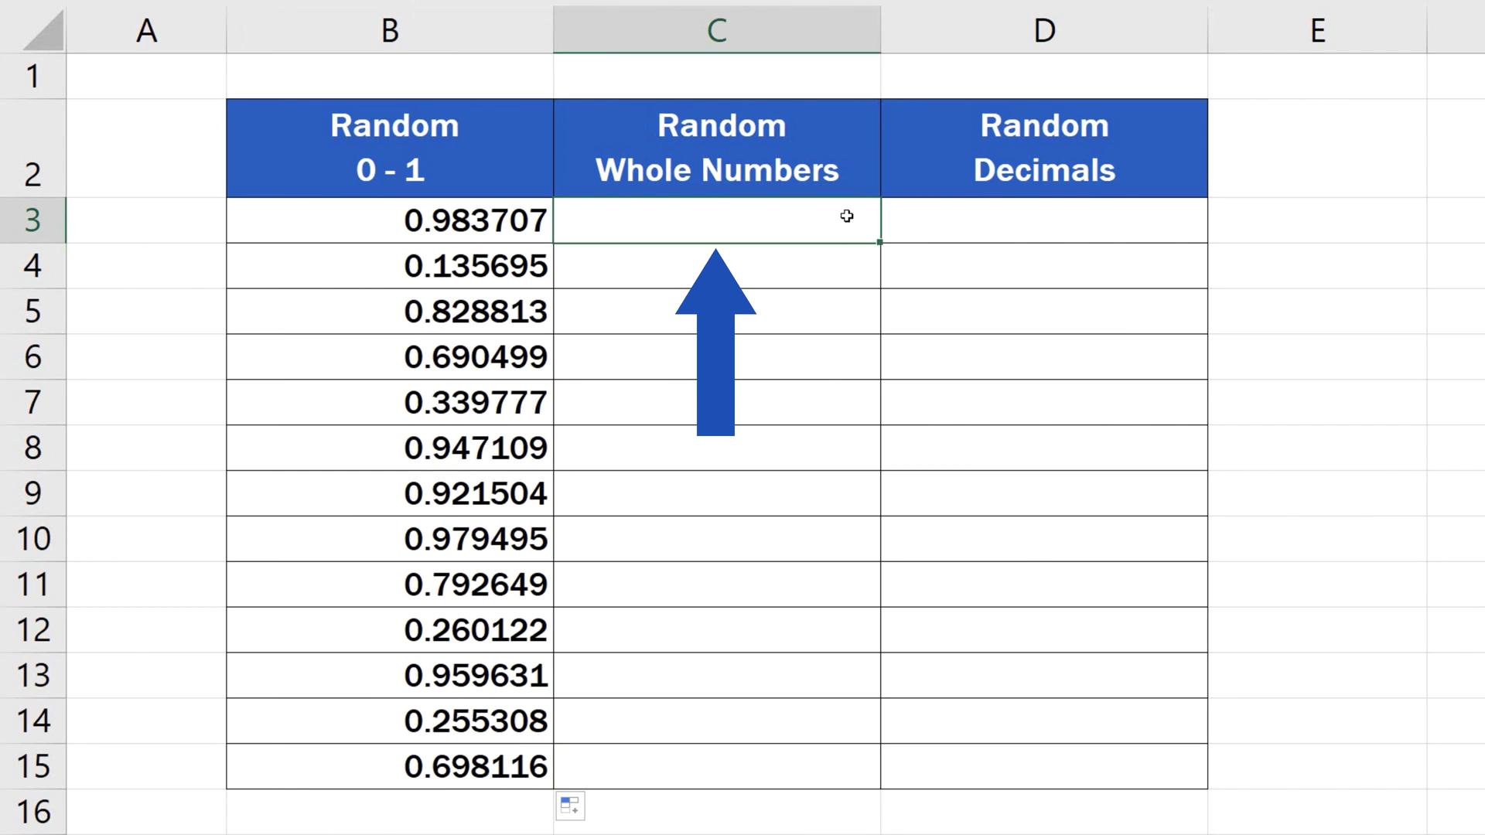
double_click(832, 222)
type("=")
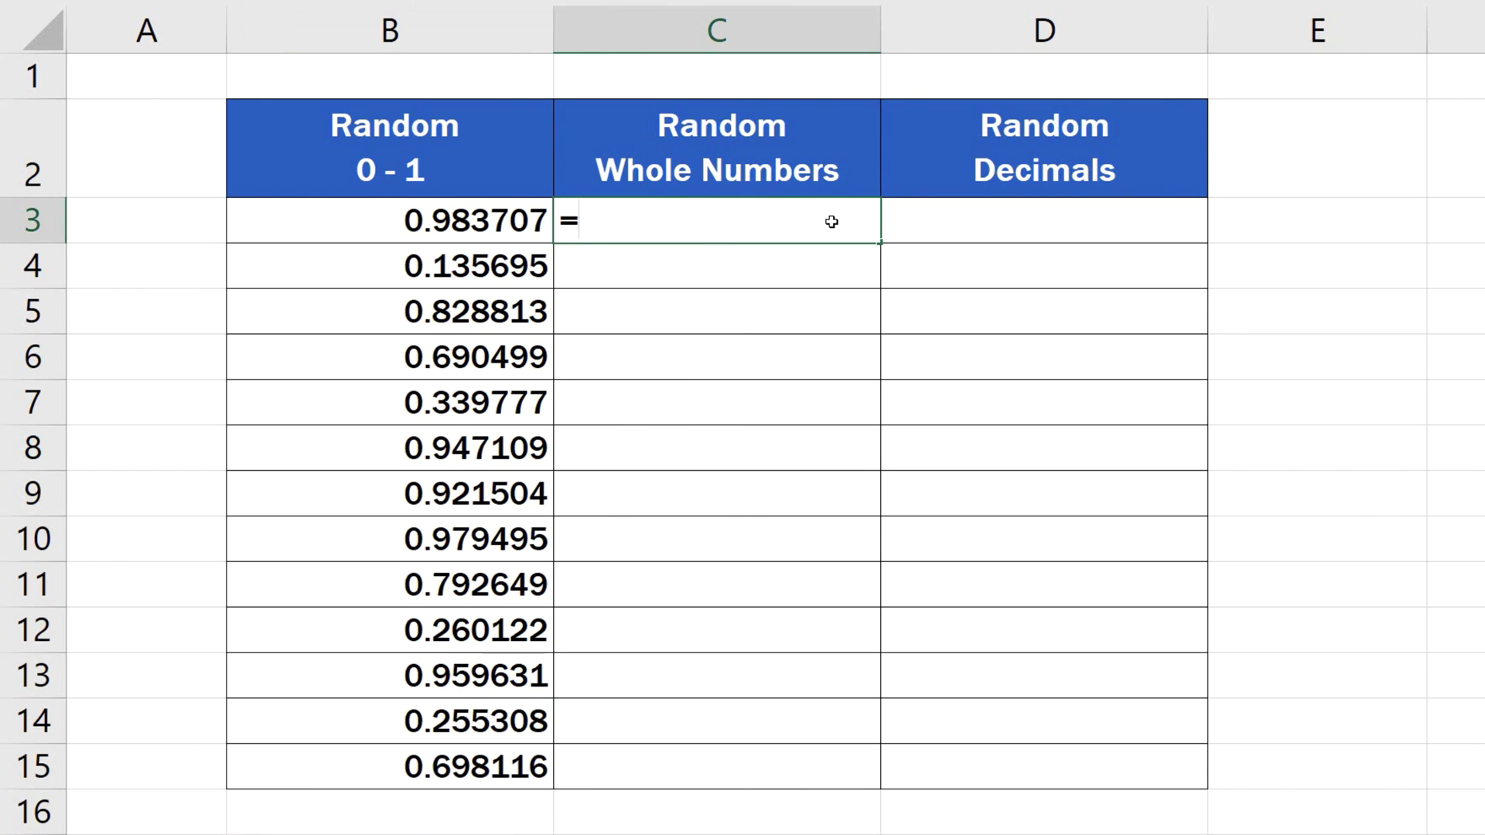
type("rand")
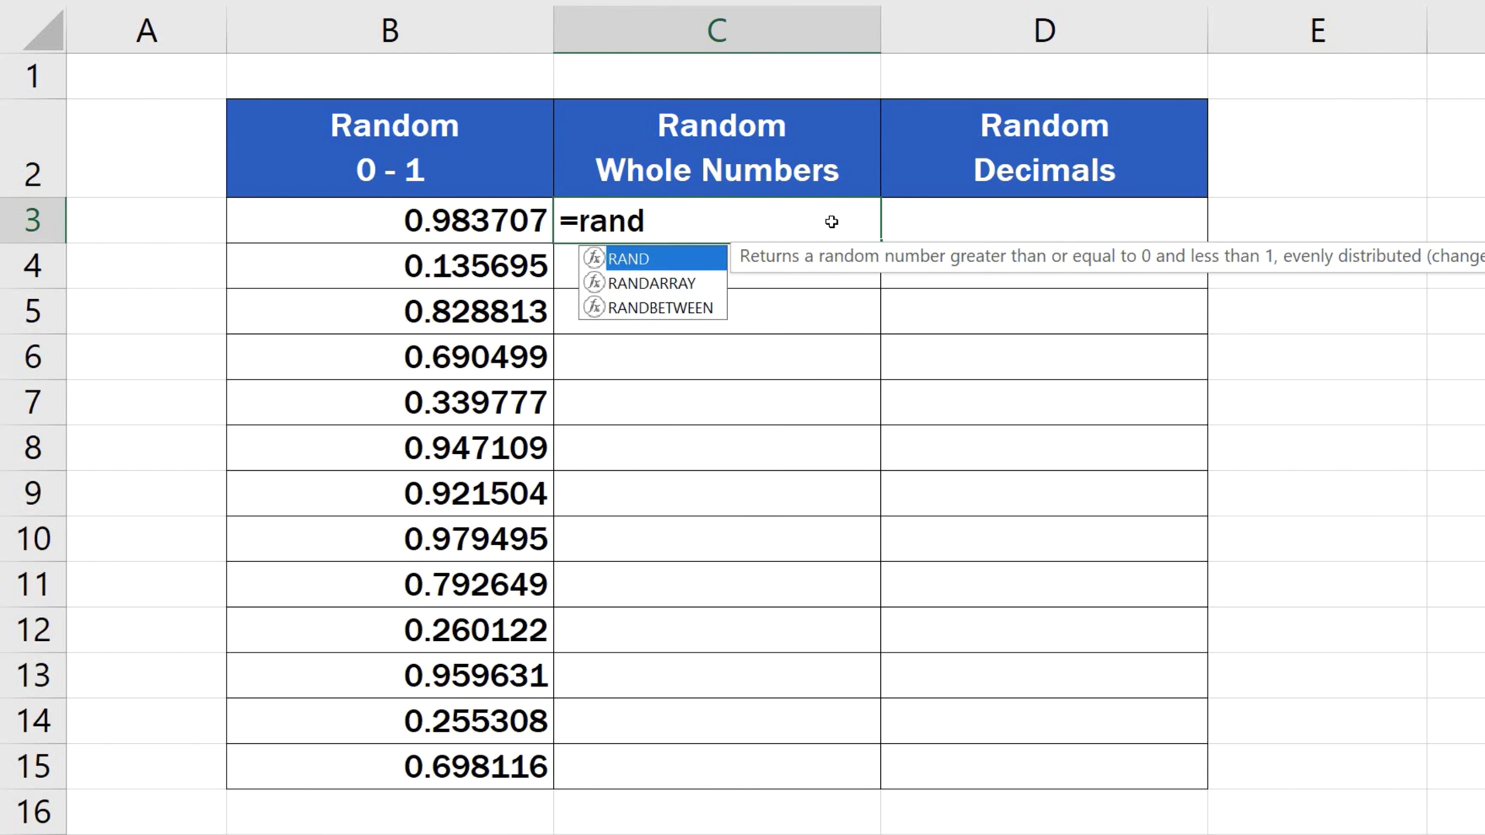
type("be")
double_click(680, 258)
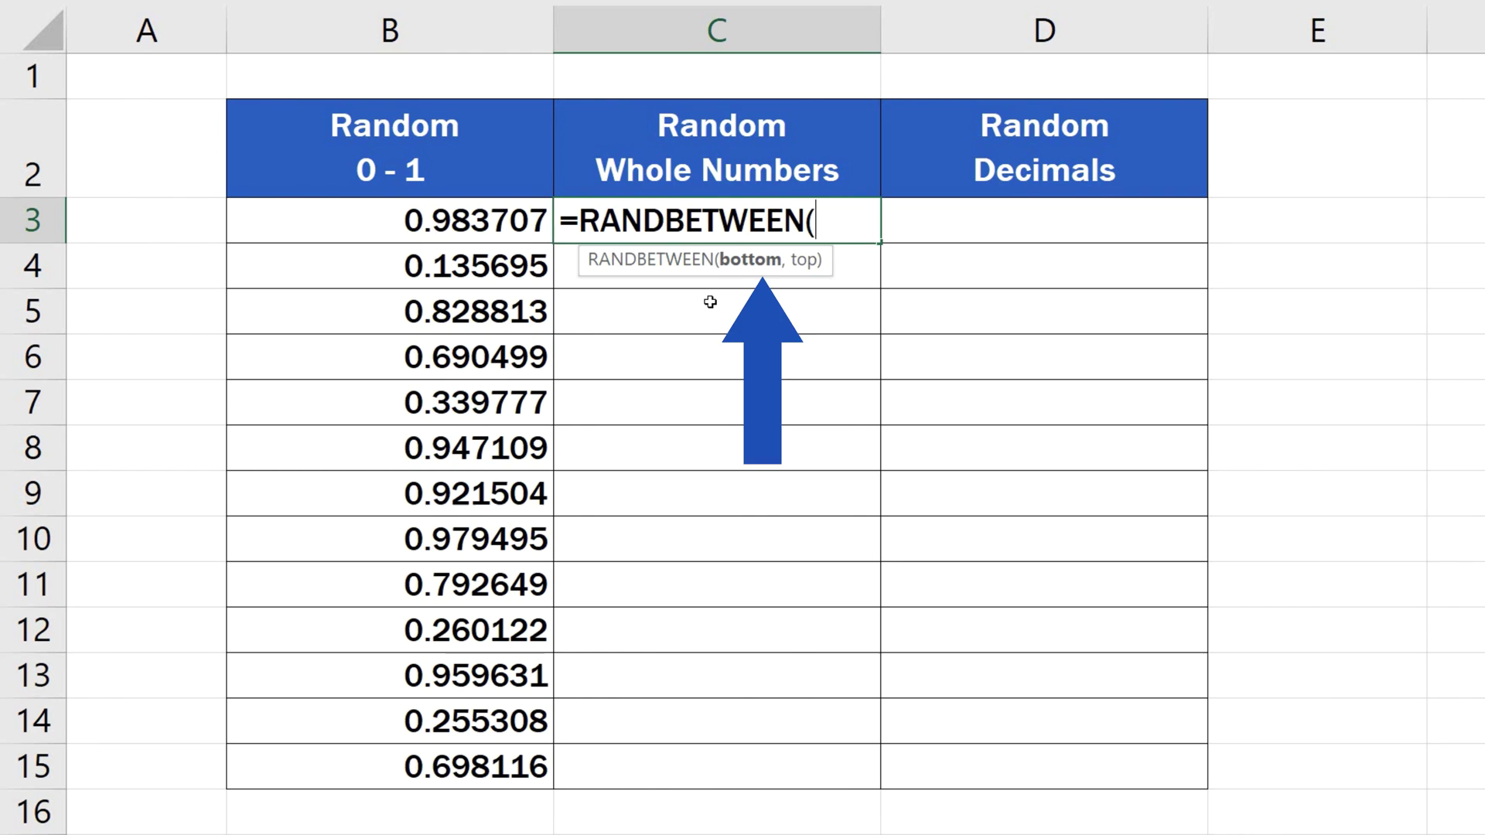
type("100")
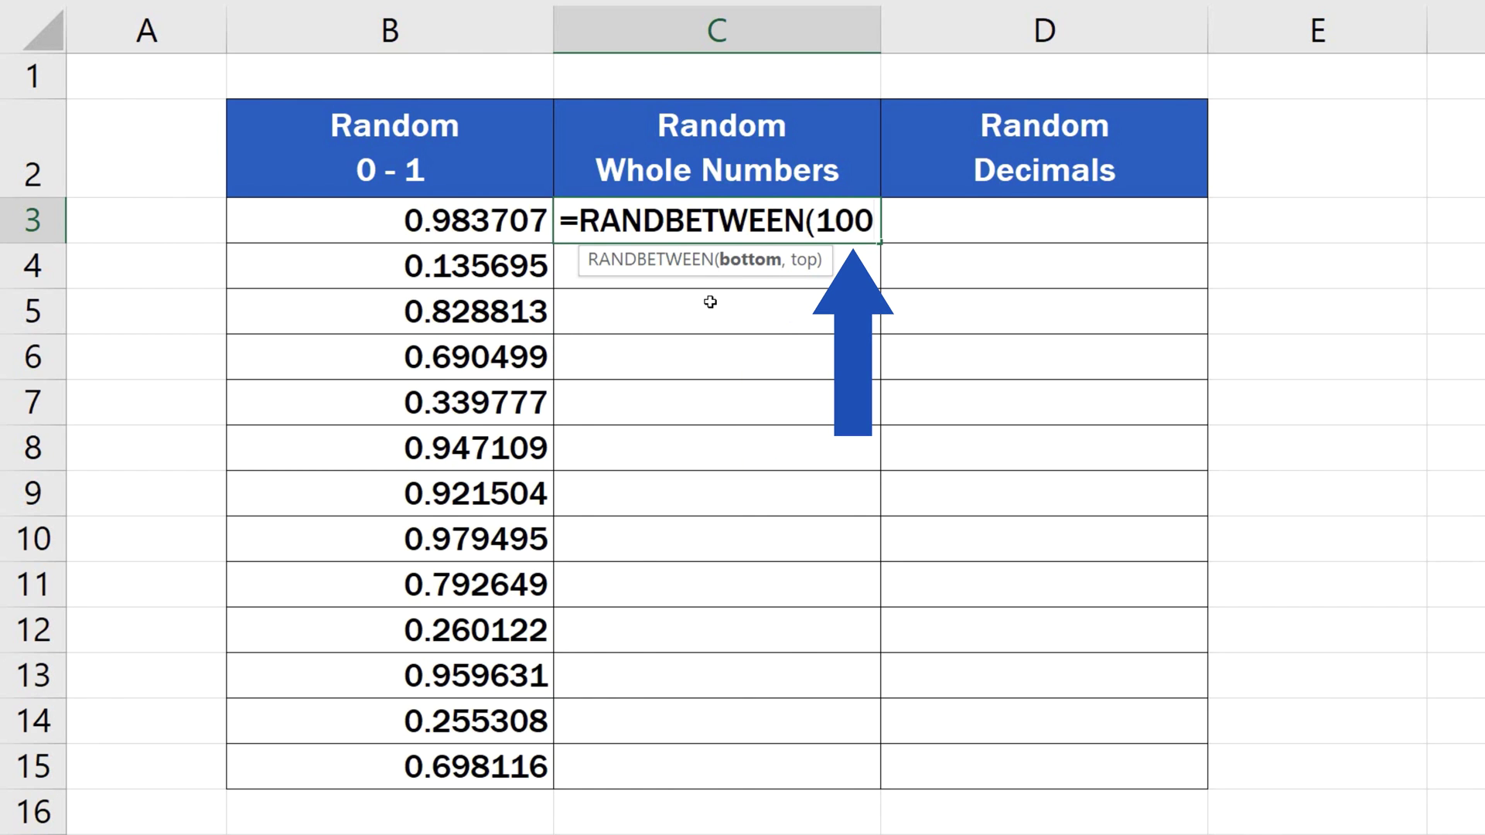
type(",")
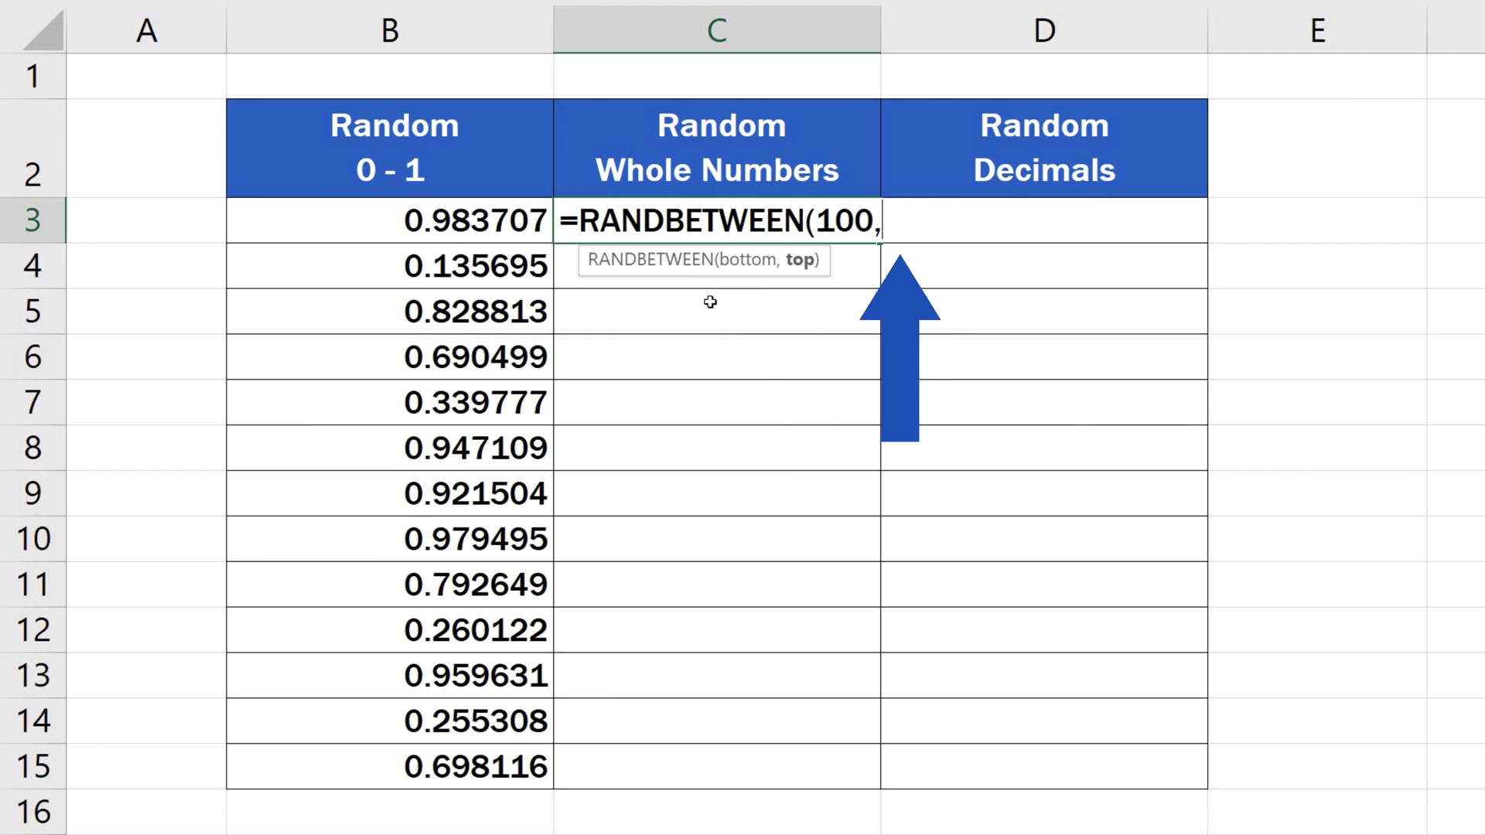
type("1000")
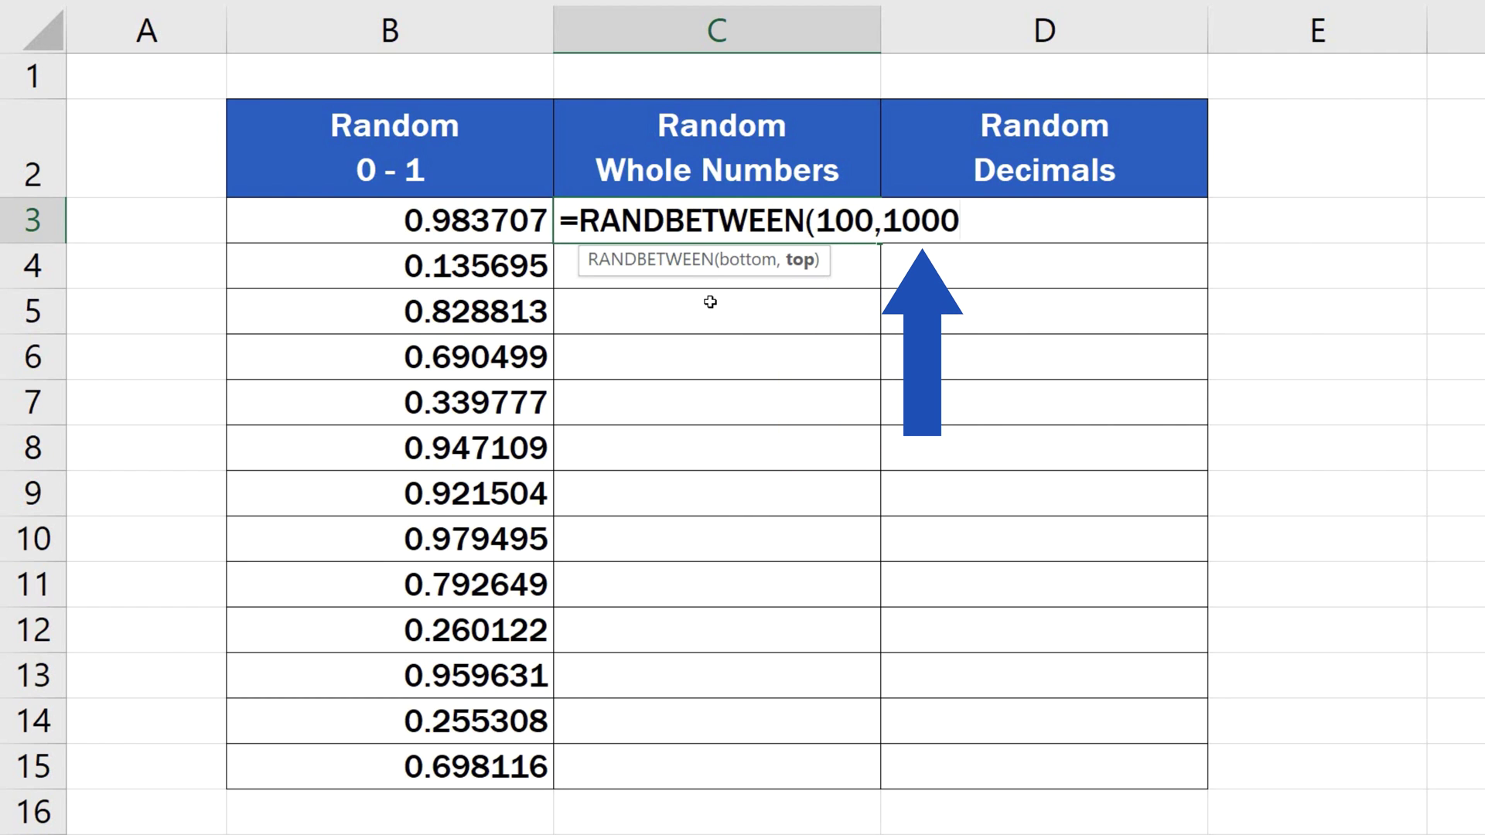
type(")")
key("Return")
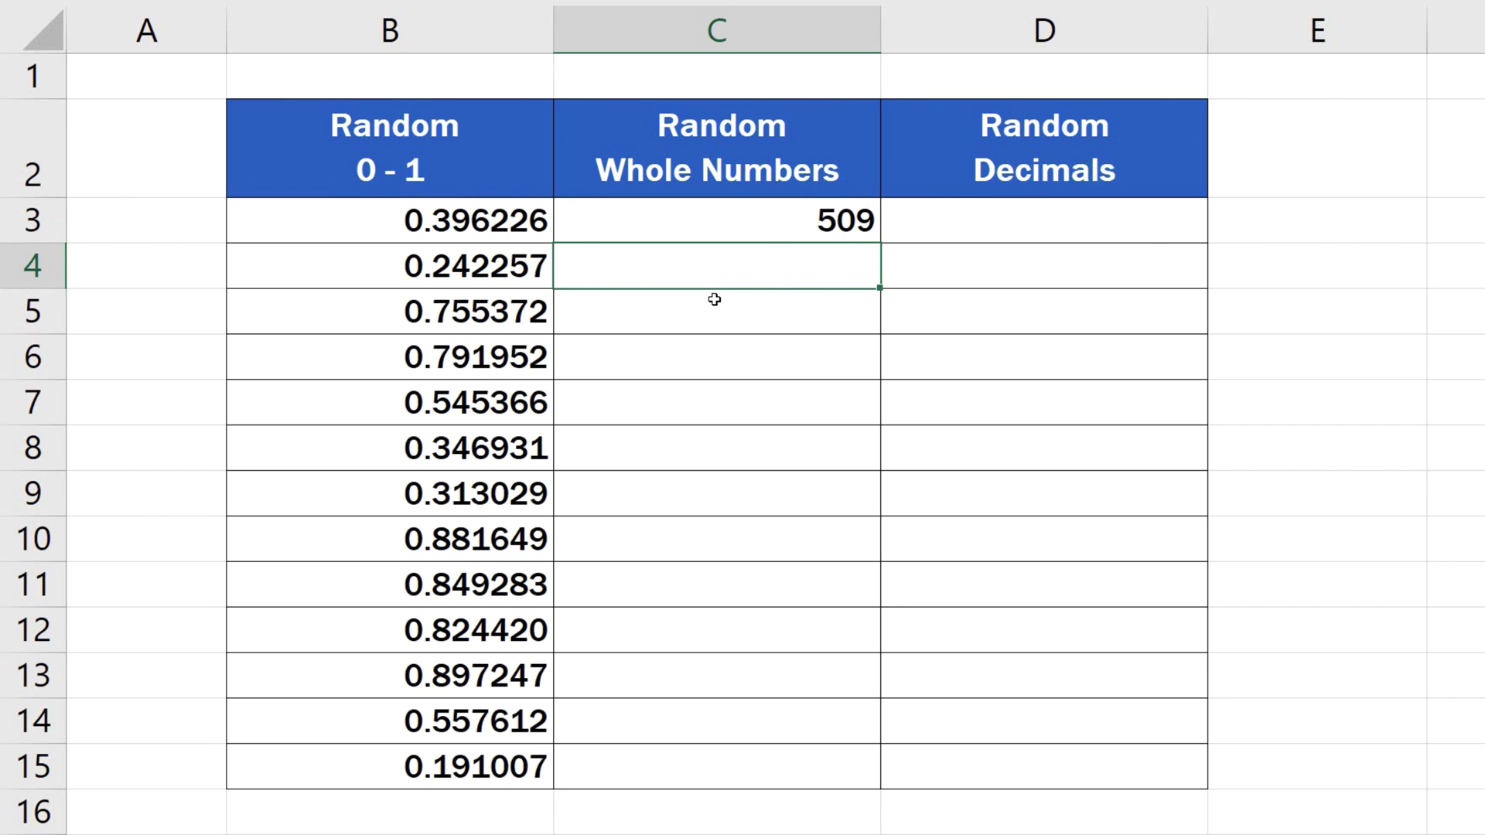
- Copy the RANDBETWEEN formula from C3 down through C15
left_click(781, 221)
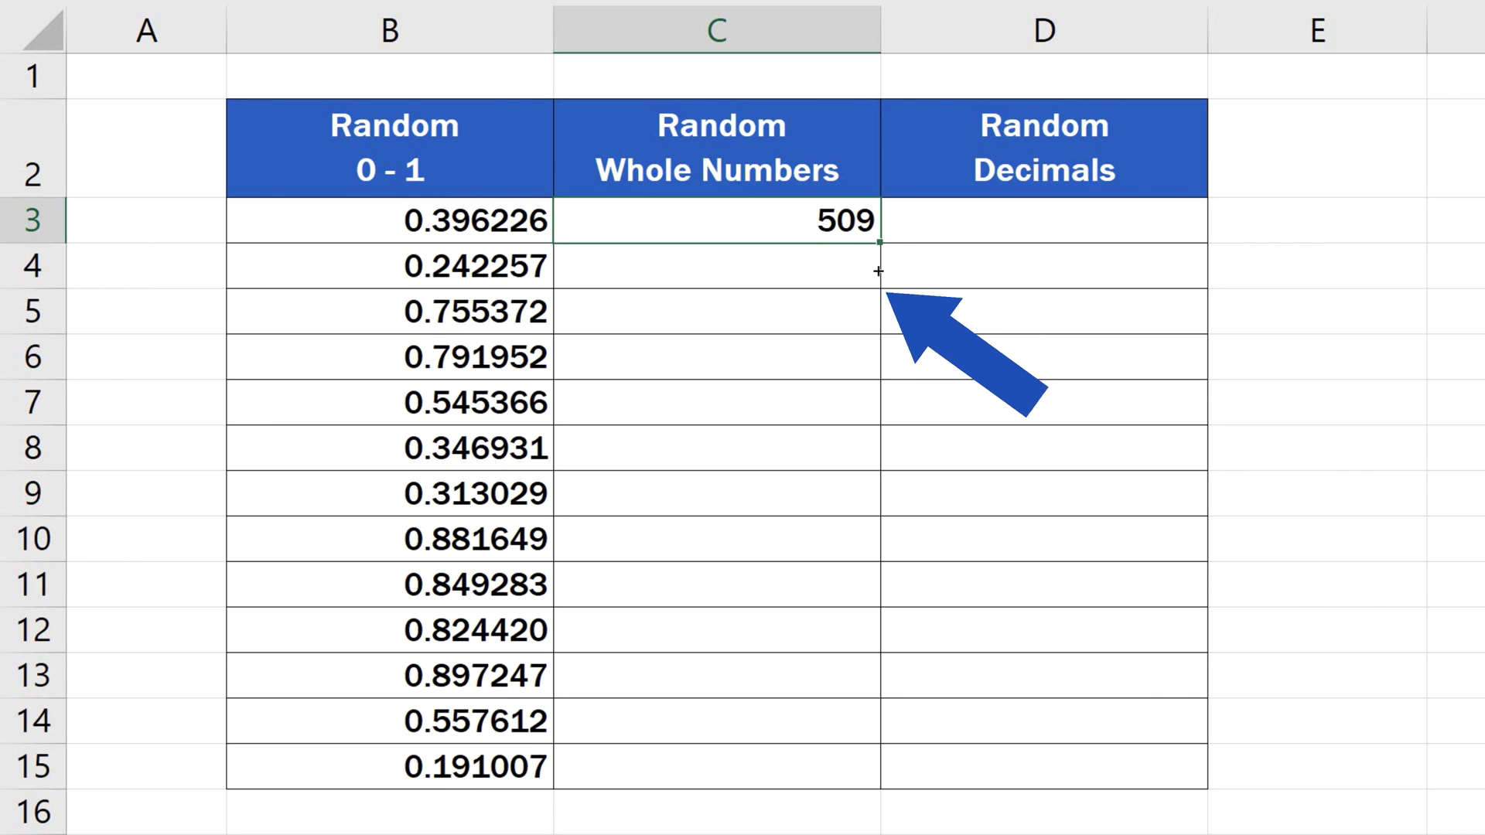
left_click_drag(878, 271, 880, 789)
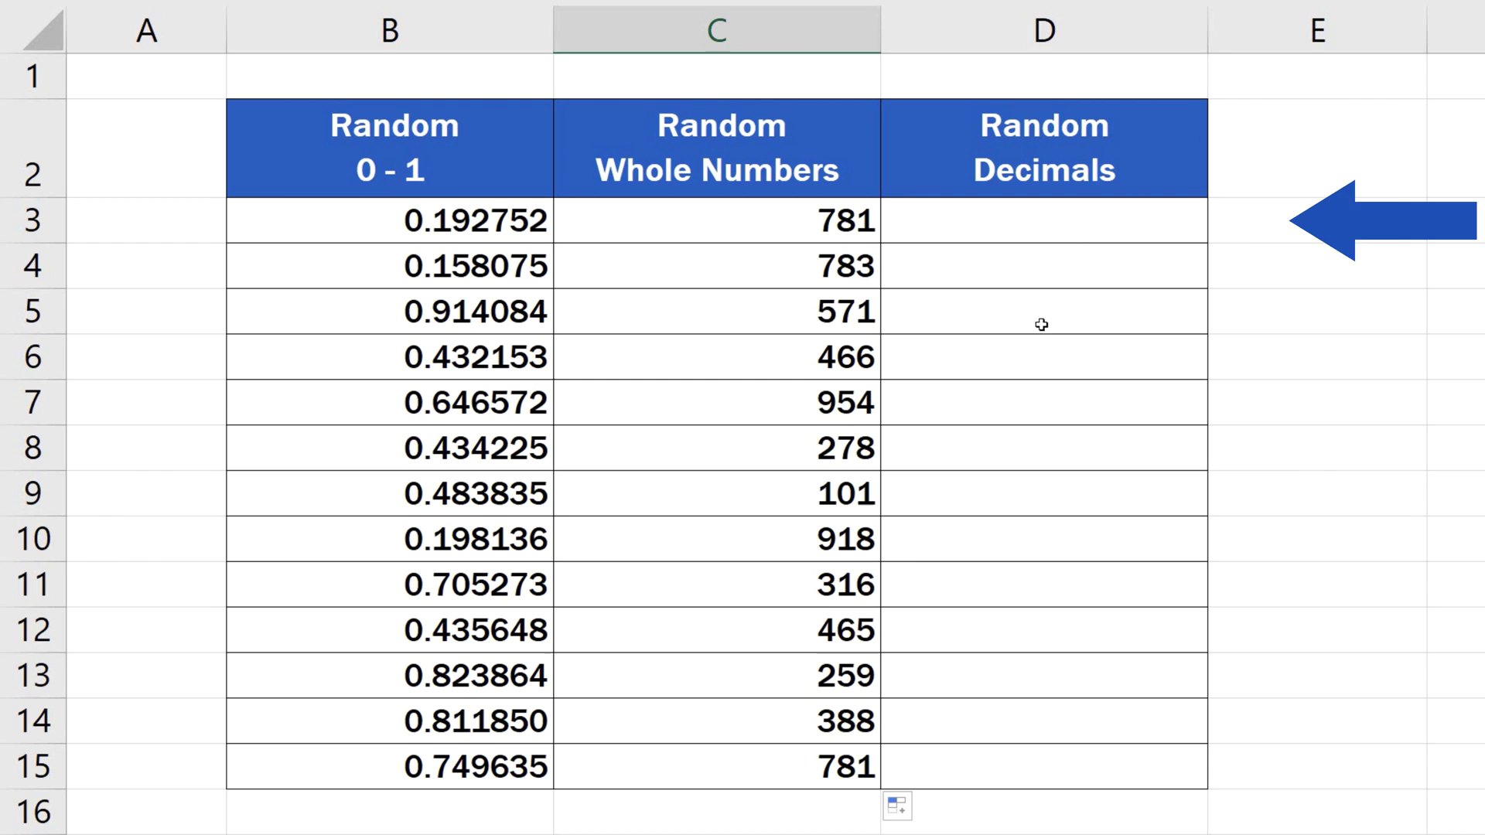
- Enter =100+900*RAND() in D3, giving 517.5683233
left_click(1103, 225)
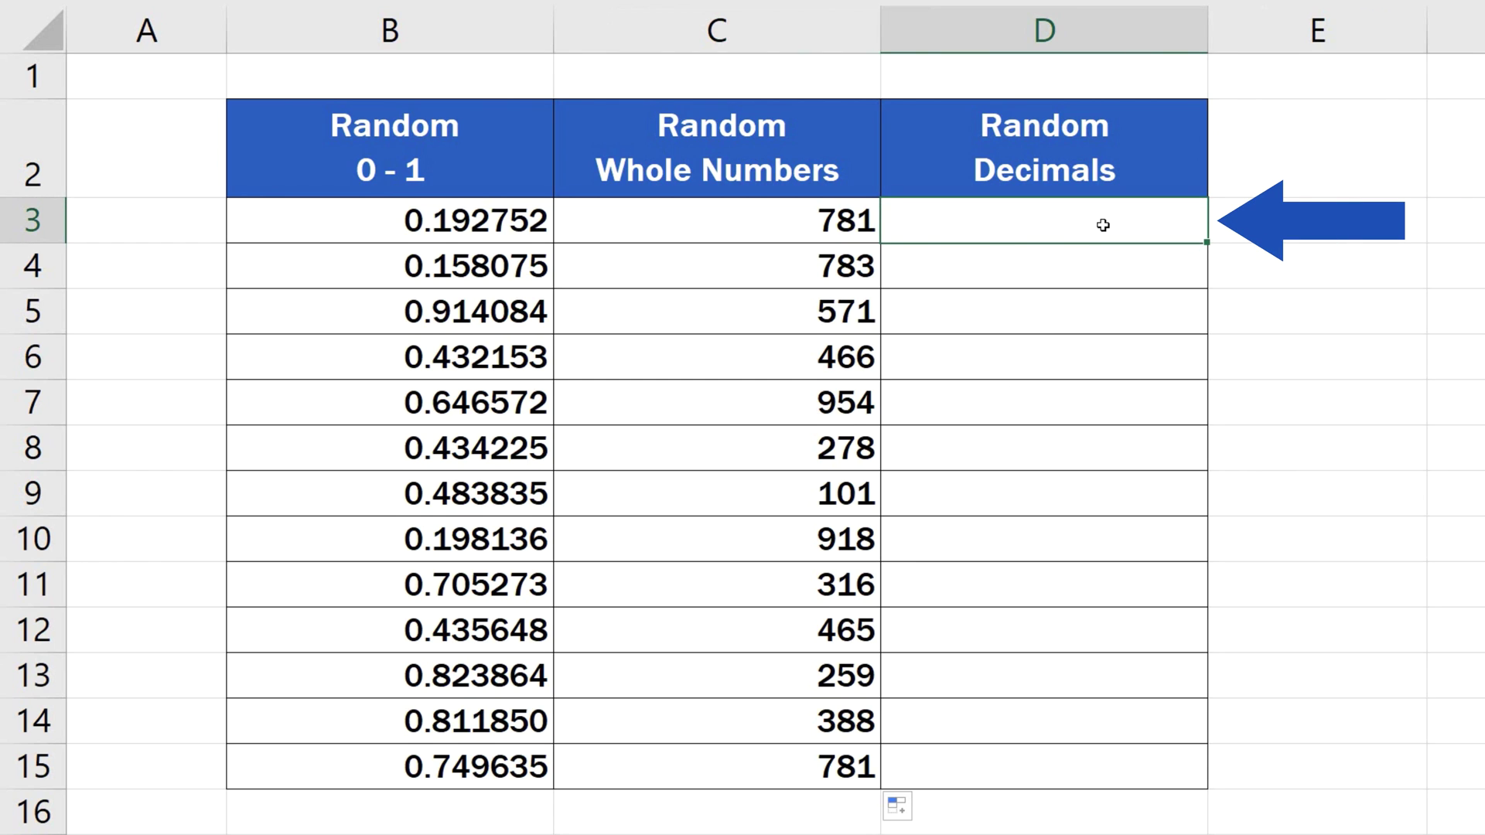
type("=")
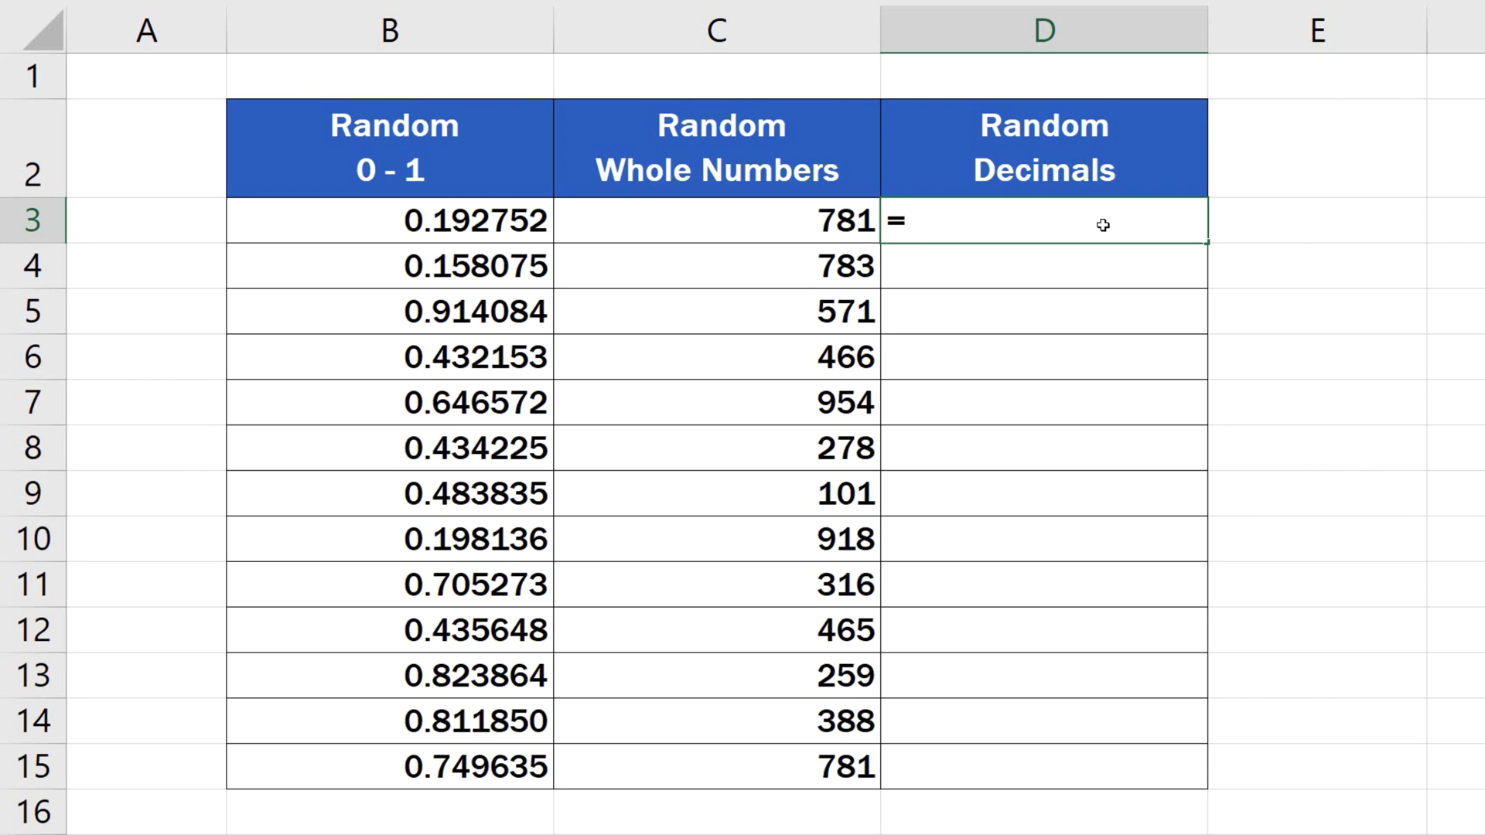
type("1")
type("00+9")
type("00")
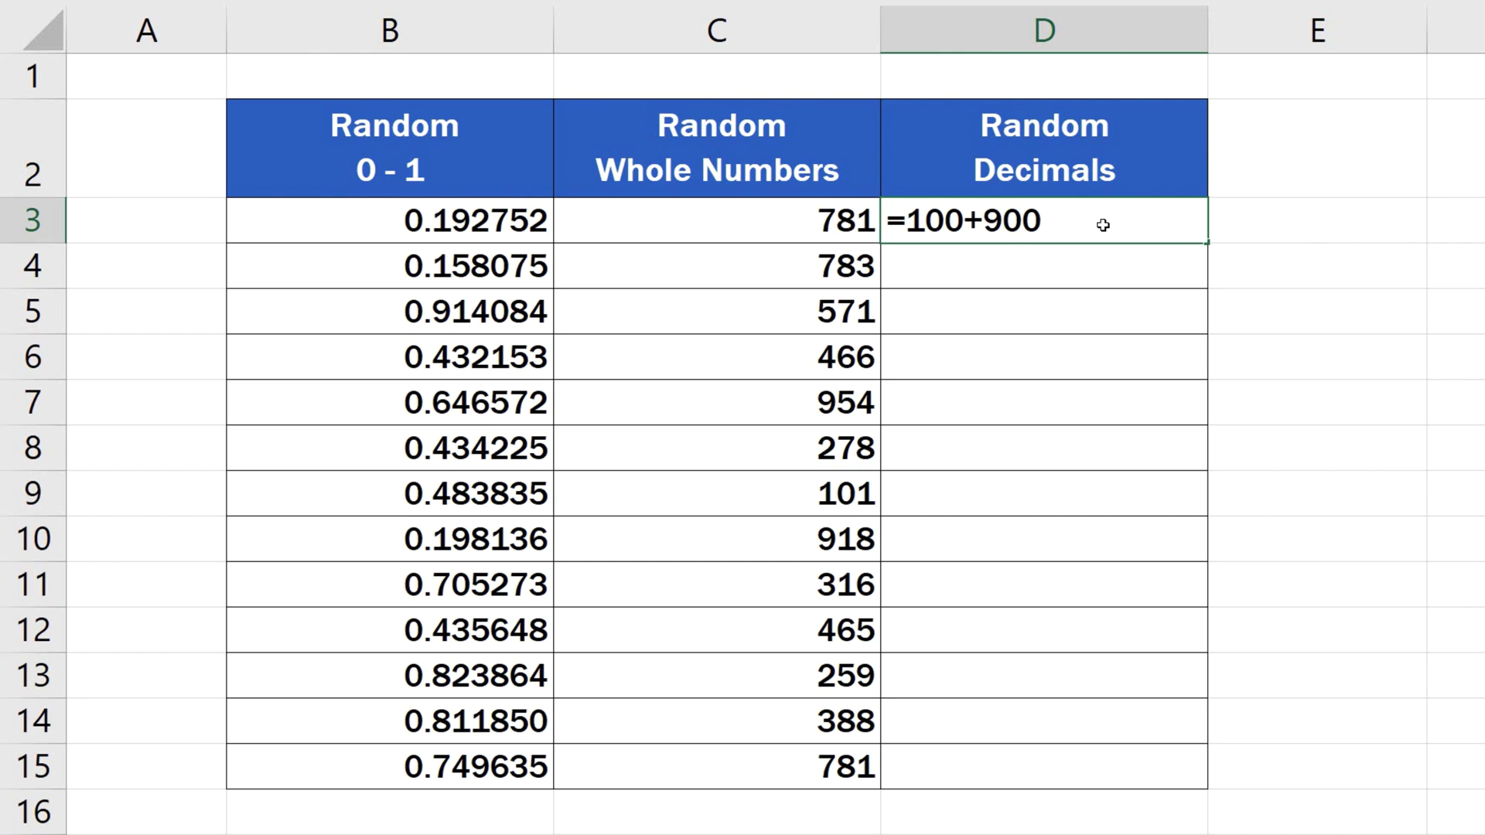
type("*")
type("RAND")
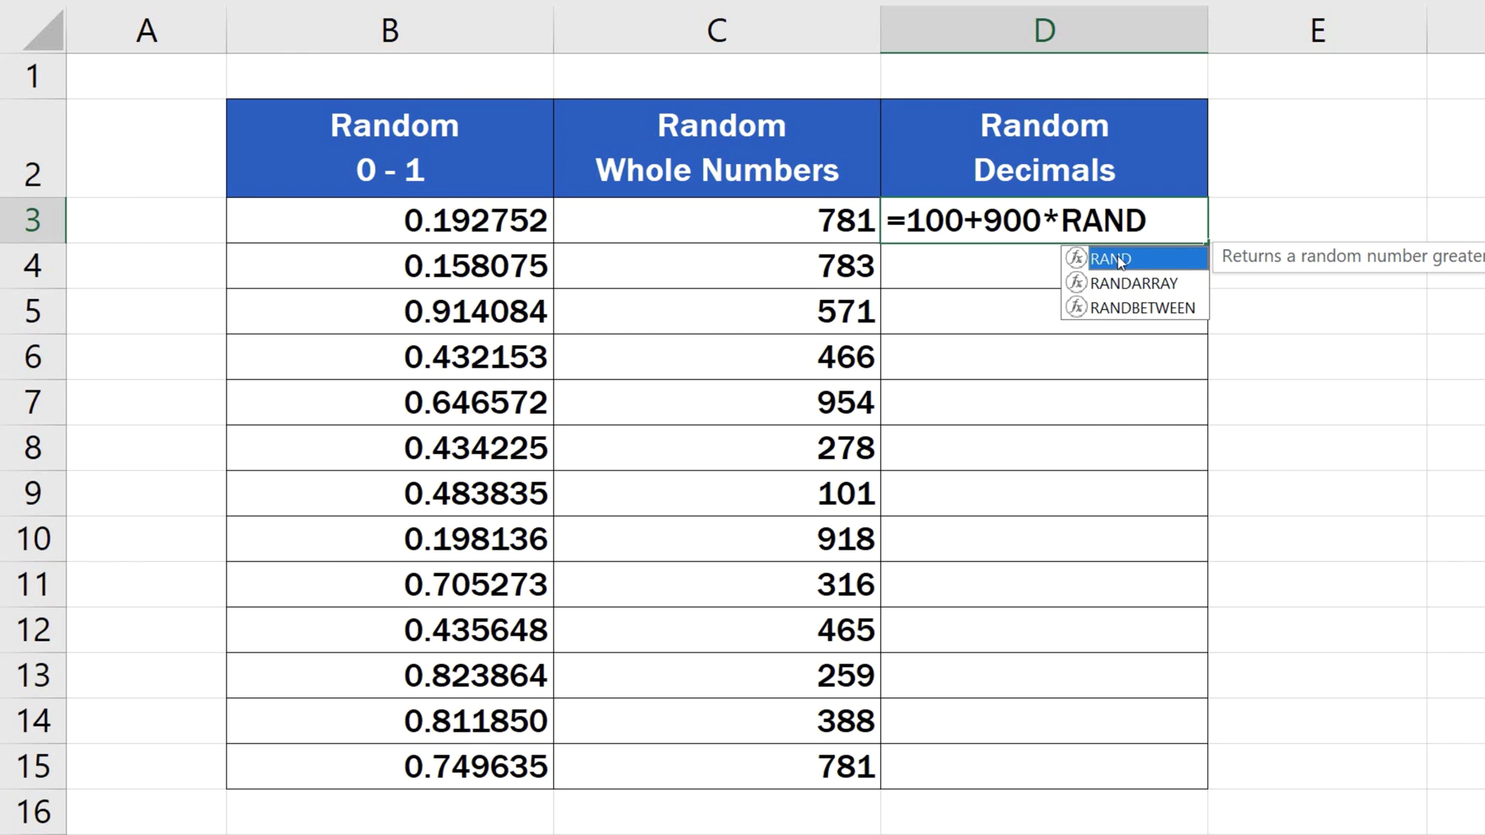
double_click(1121, 260)
type(")")
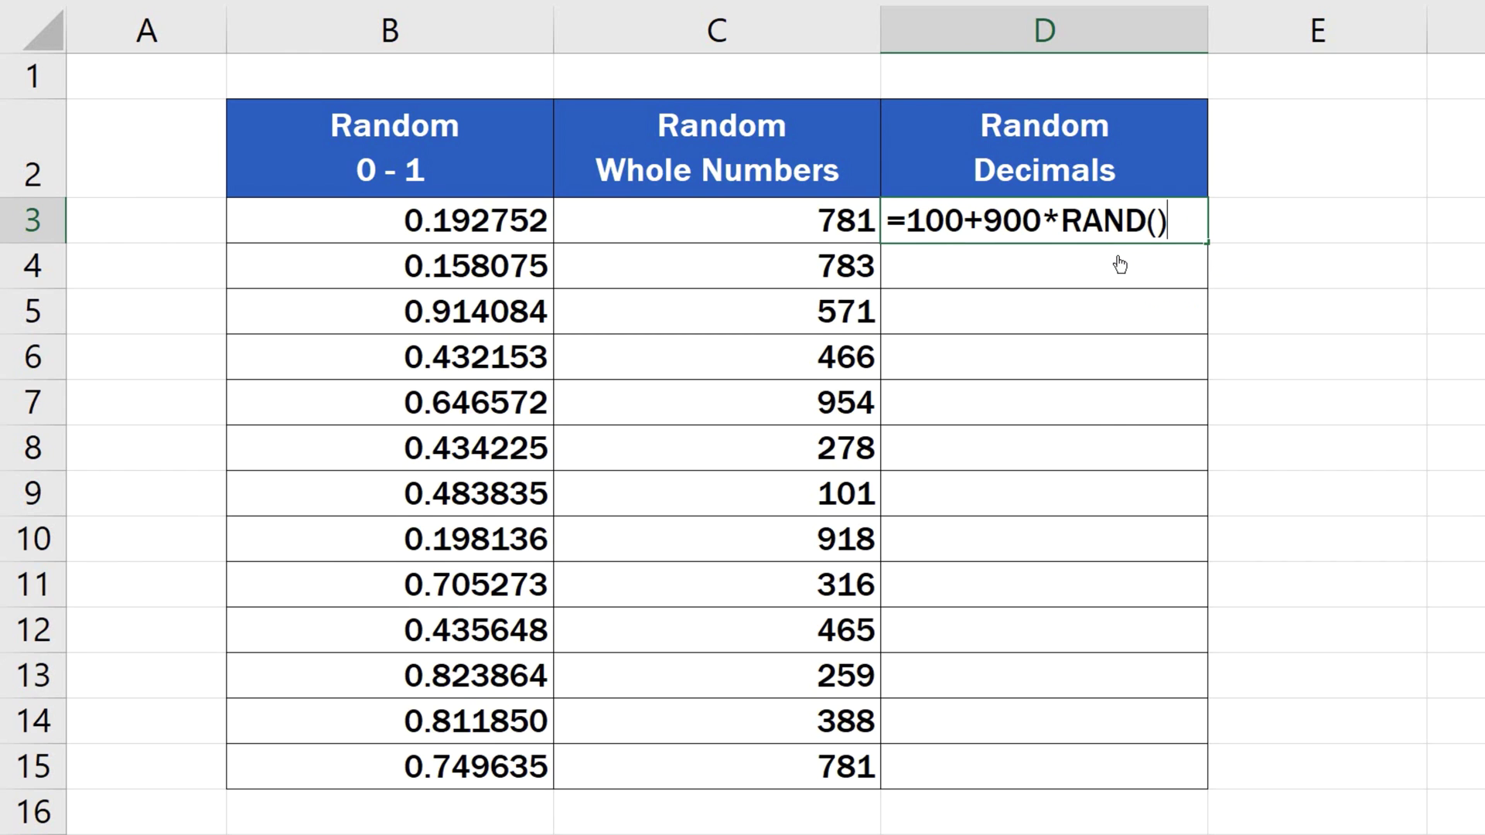
key("Return")
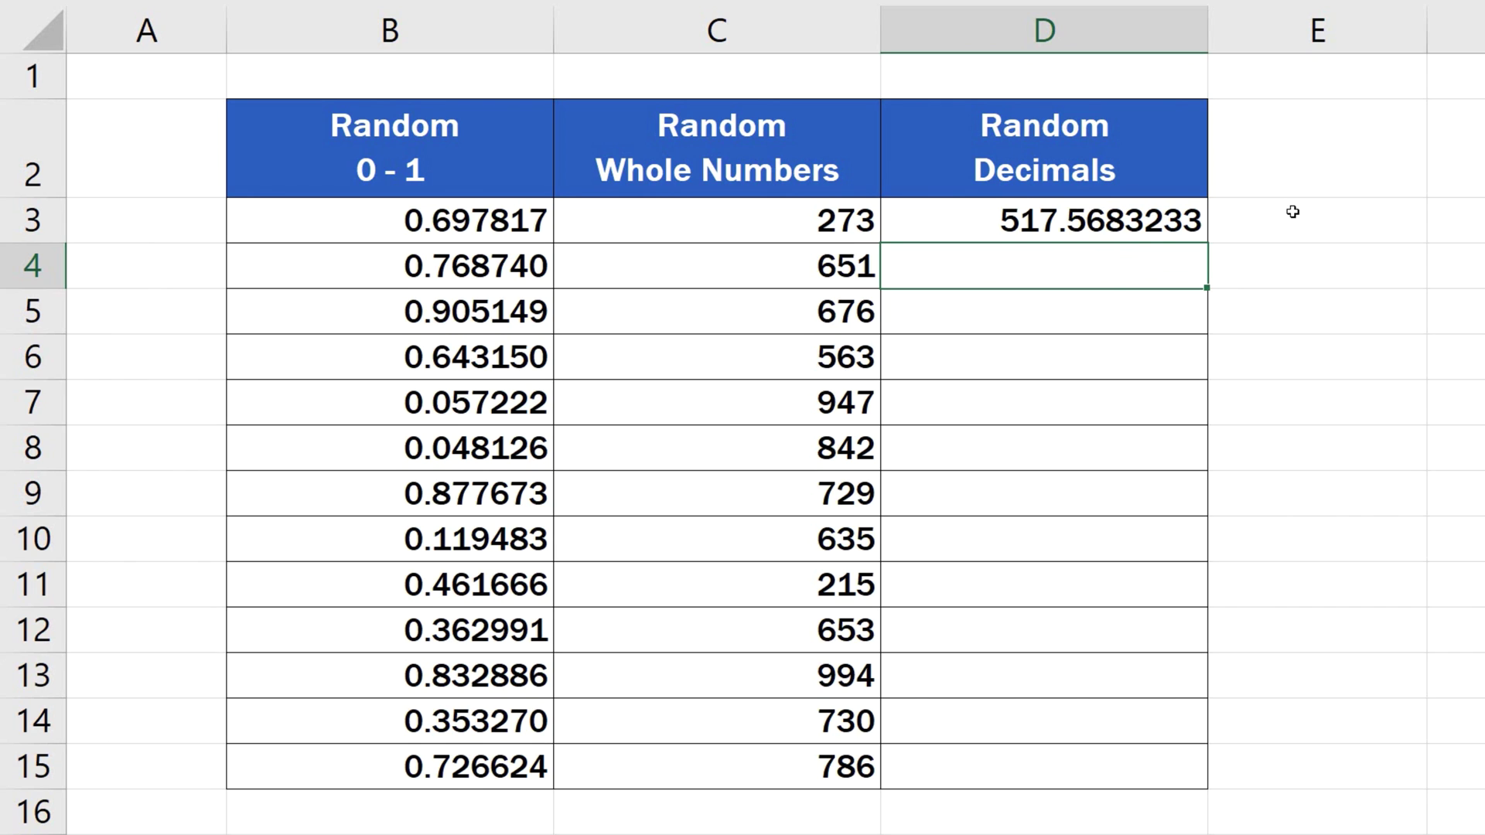
- Copy the D3 decimal formula down through D15 and deselect the range
left_click(1152, 220)
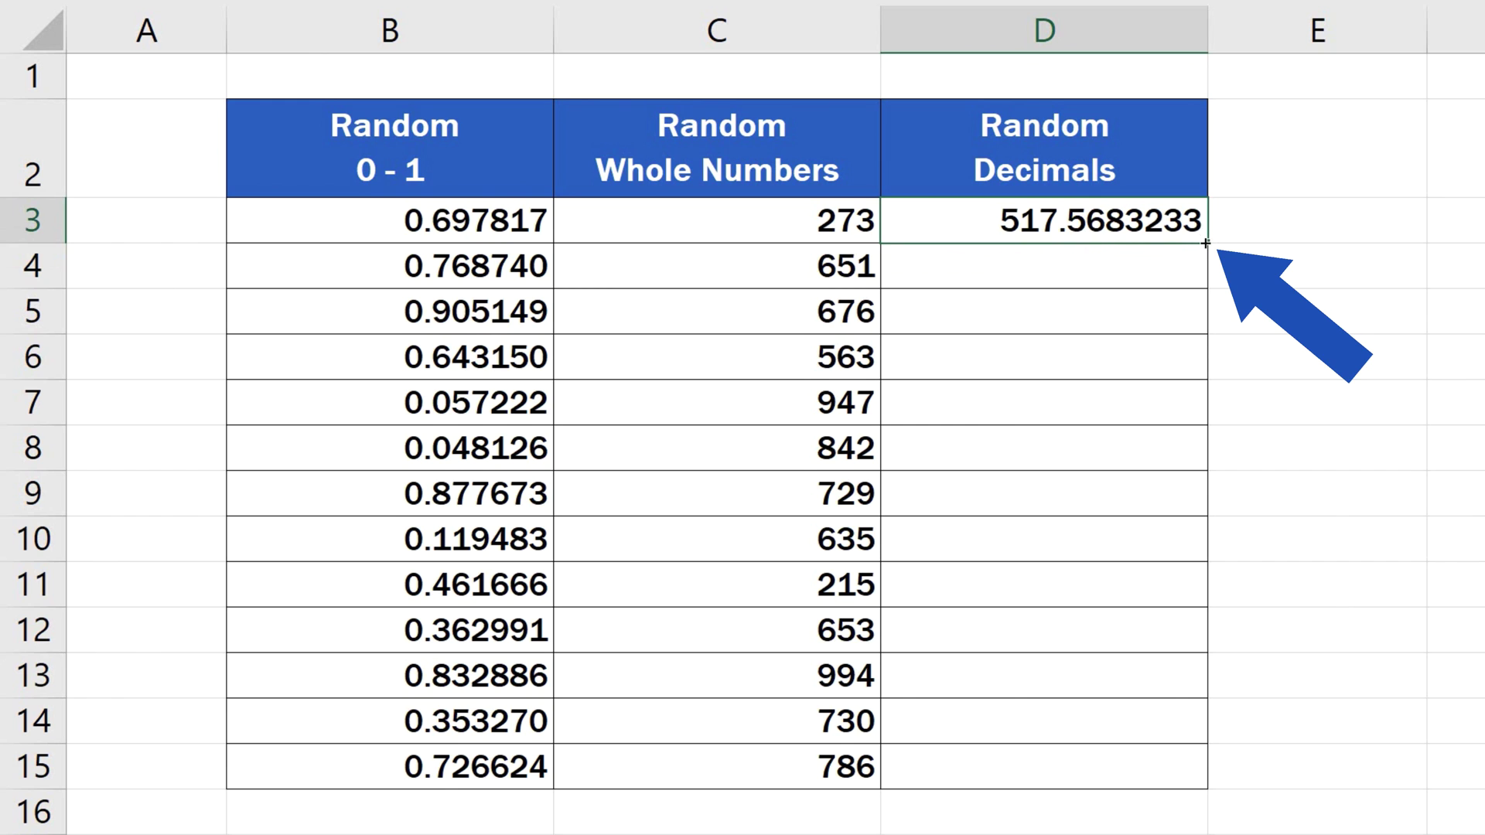
left_click_drag(1206, 242, 1211, 785)
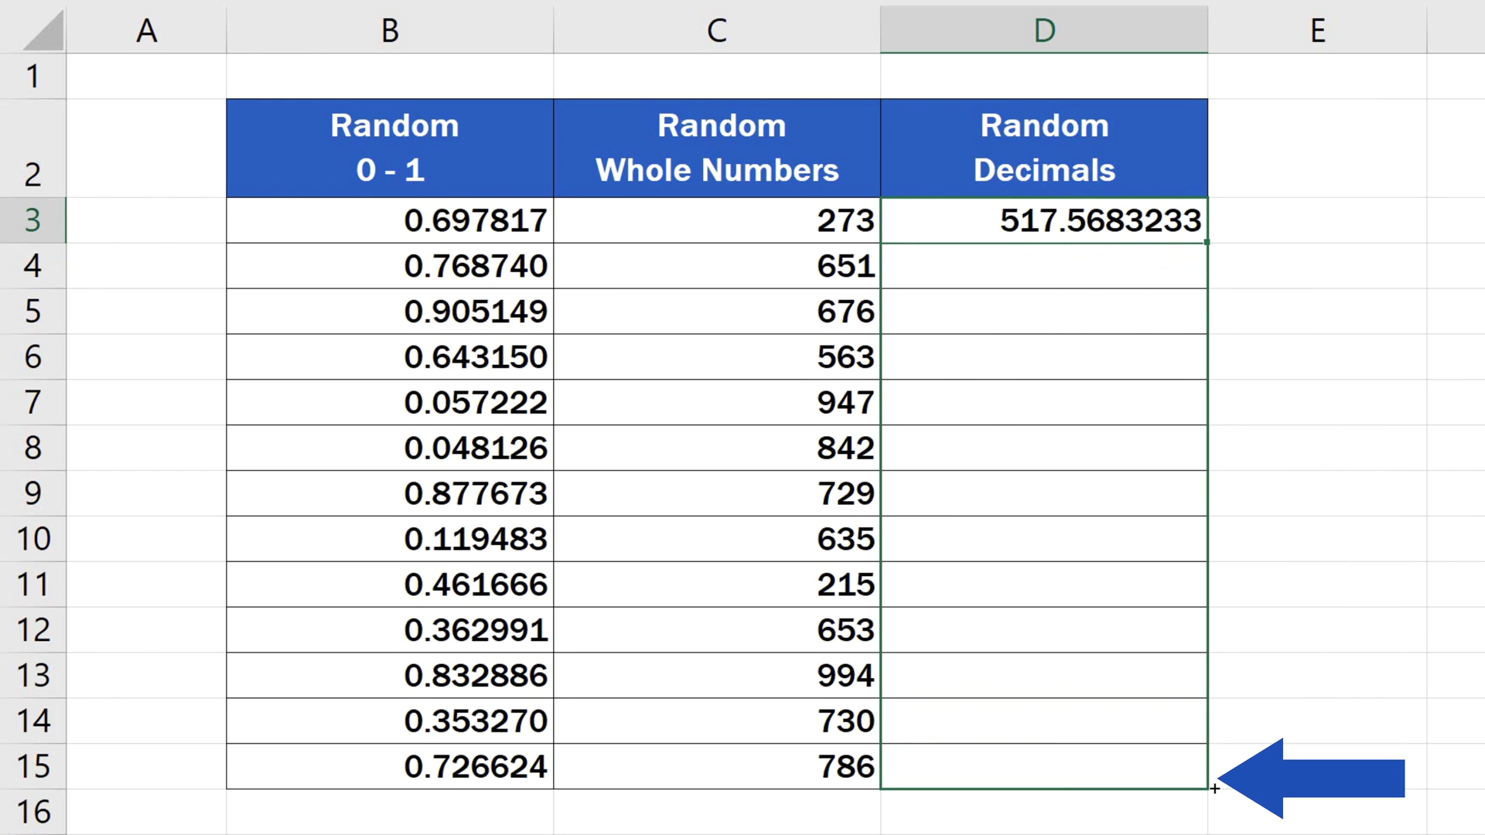
left_click(1160, 808)
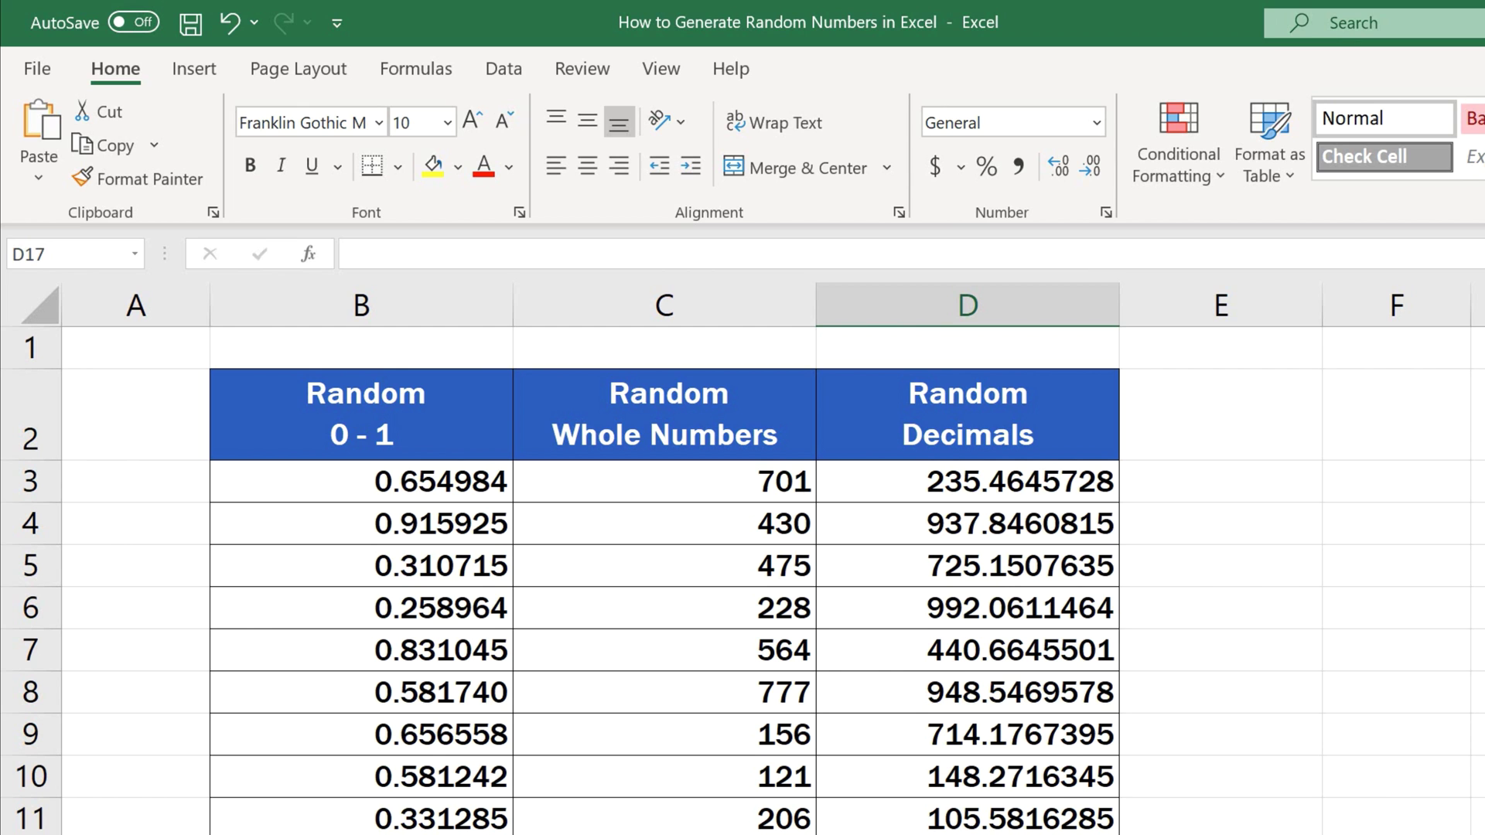
- Run Calculate Now from the Formulas tab five times to refresh all random values
left_click(415, 68)
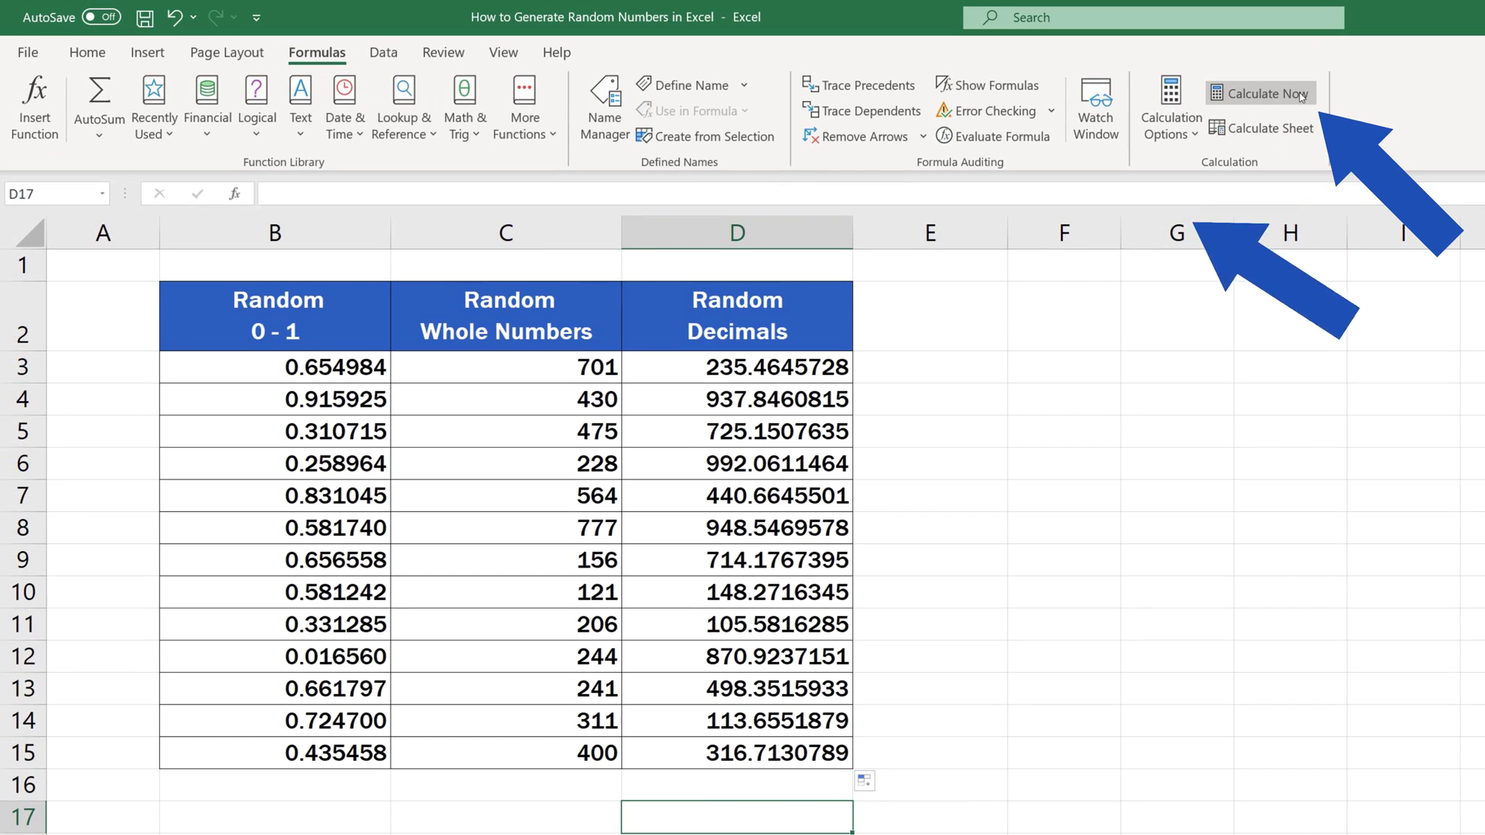
left_click(1303, 97)
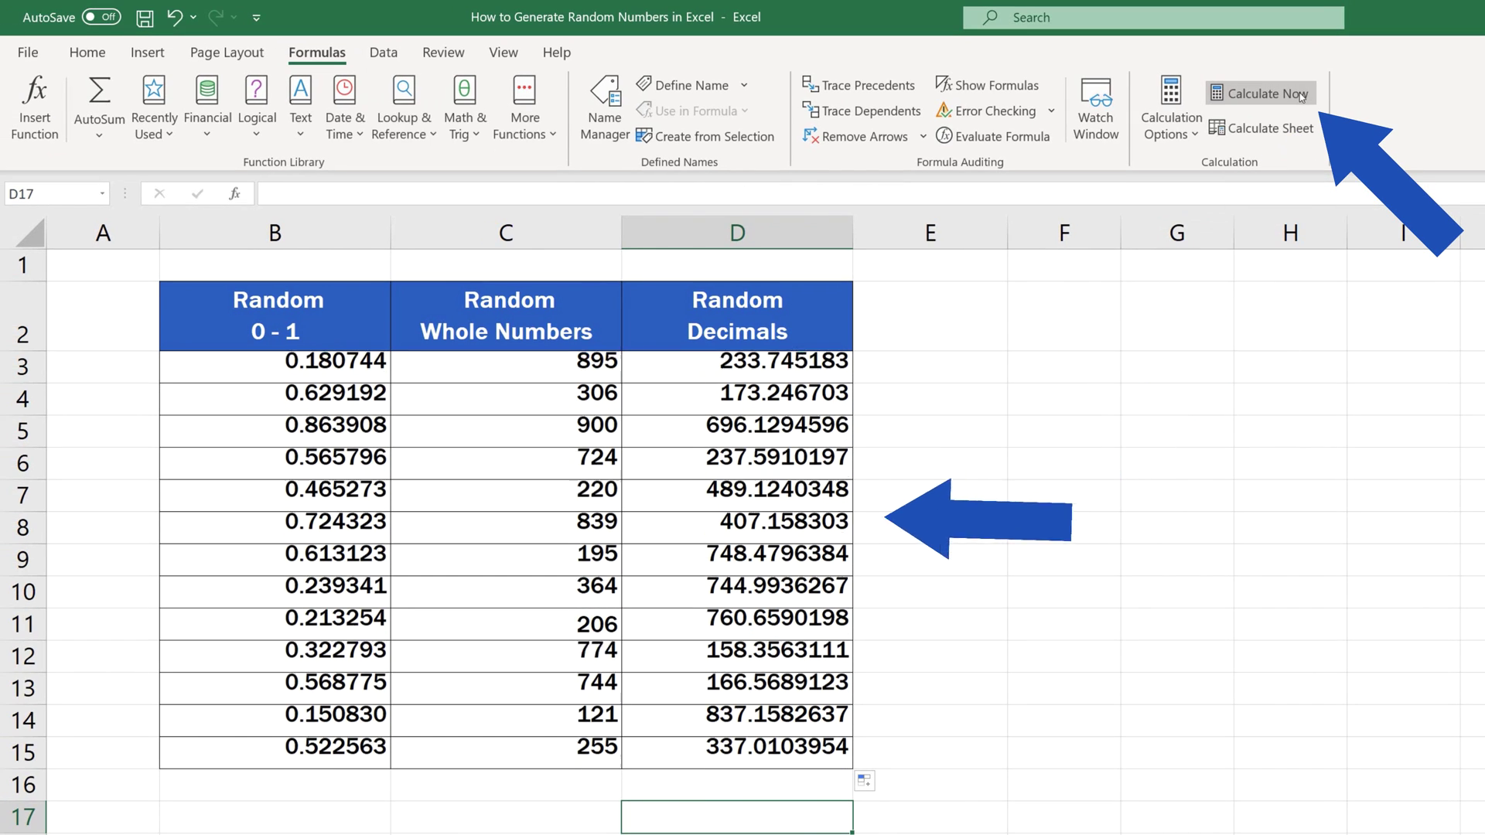
left_click(1302, 96)
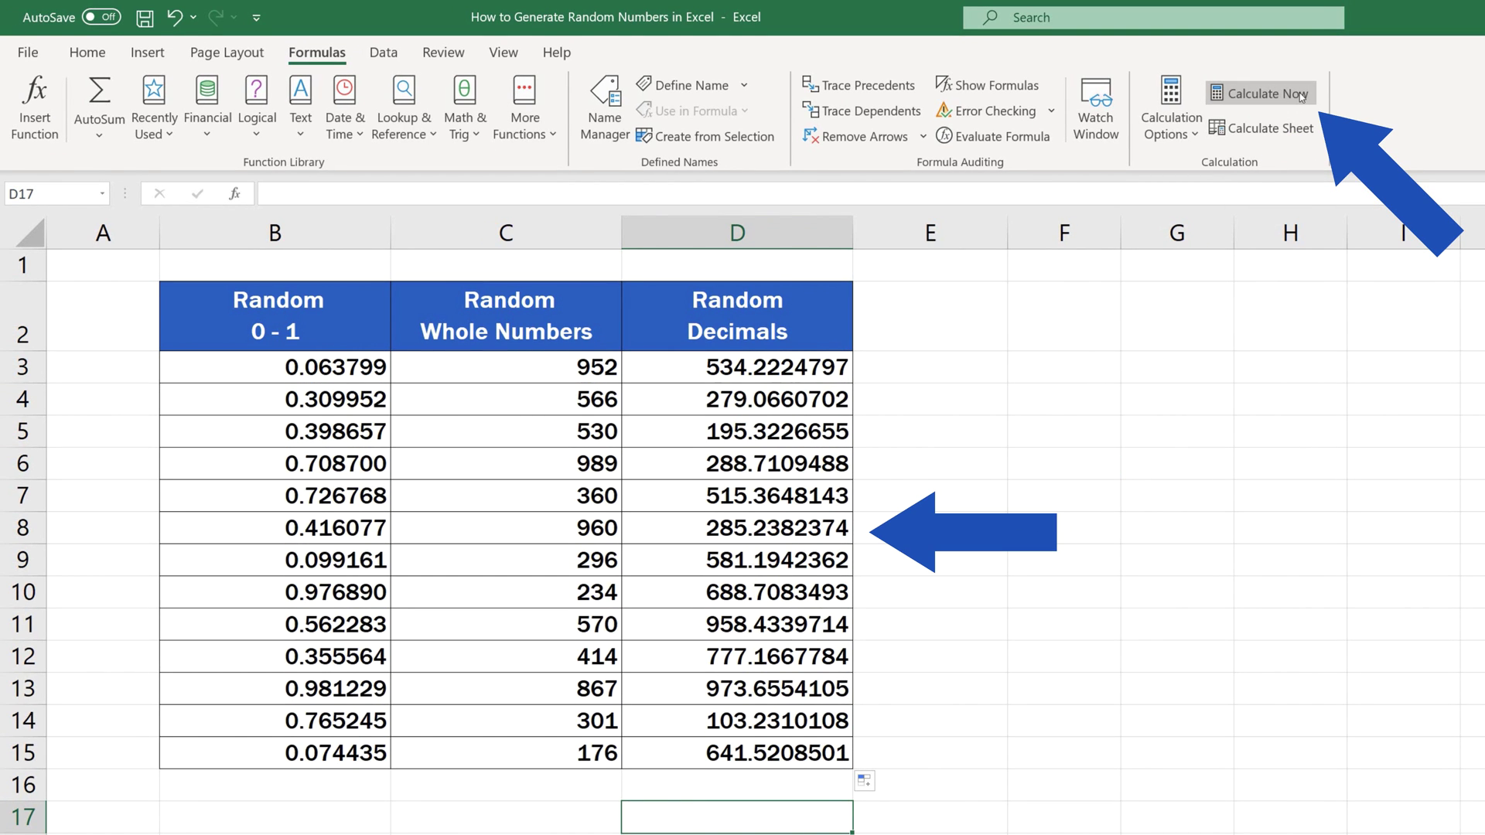
left_click(1303, 97)
left_click(1303, 97)
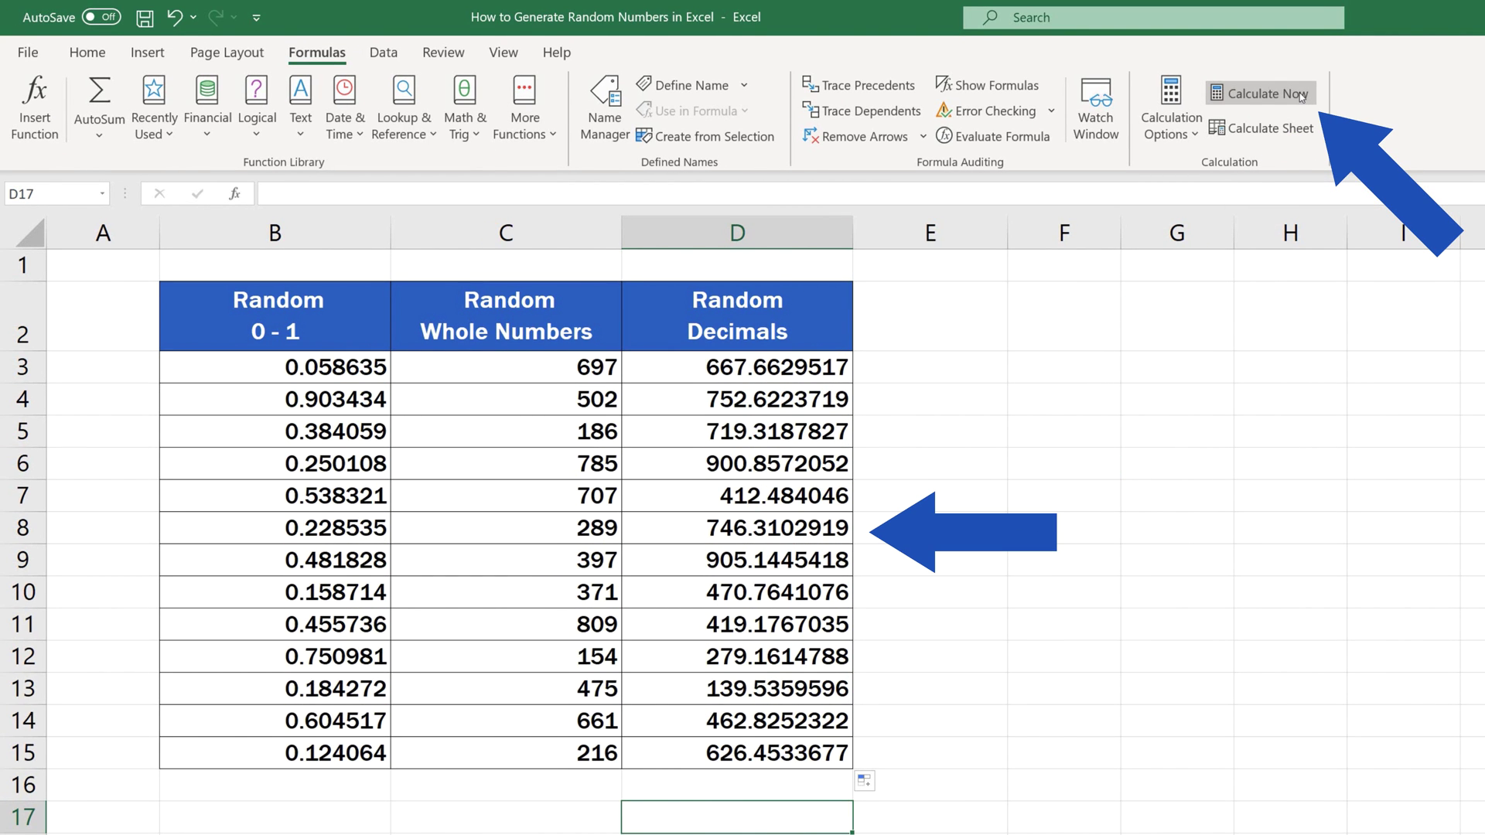
left_click(1303, 97)
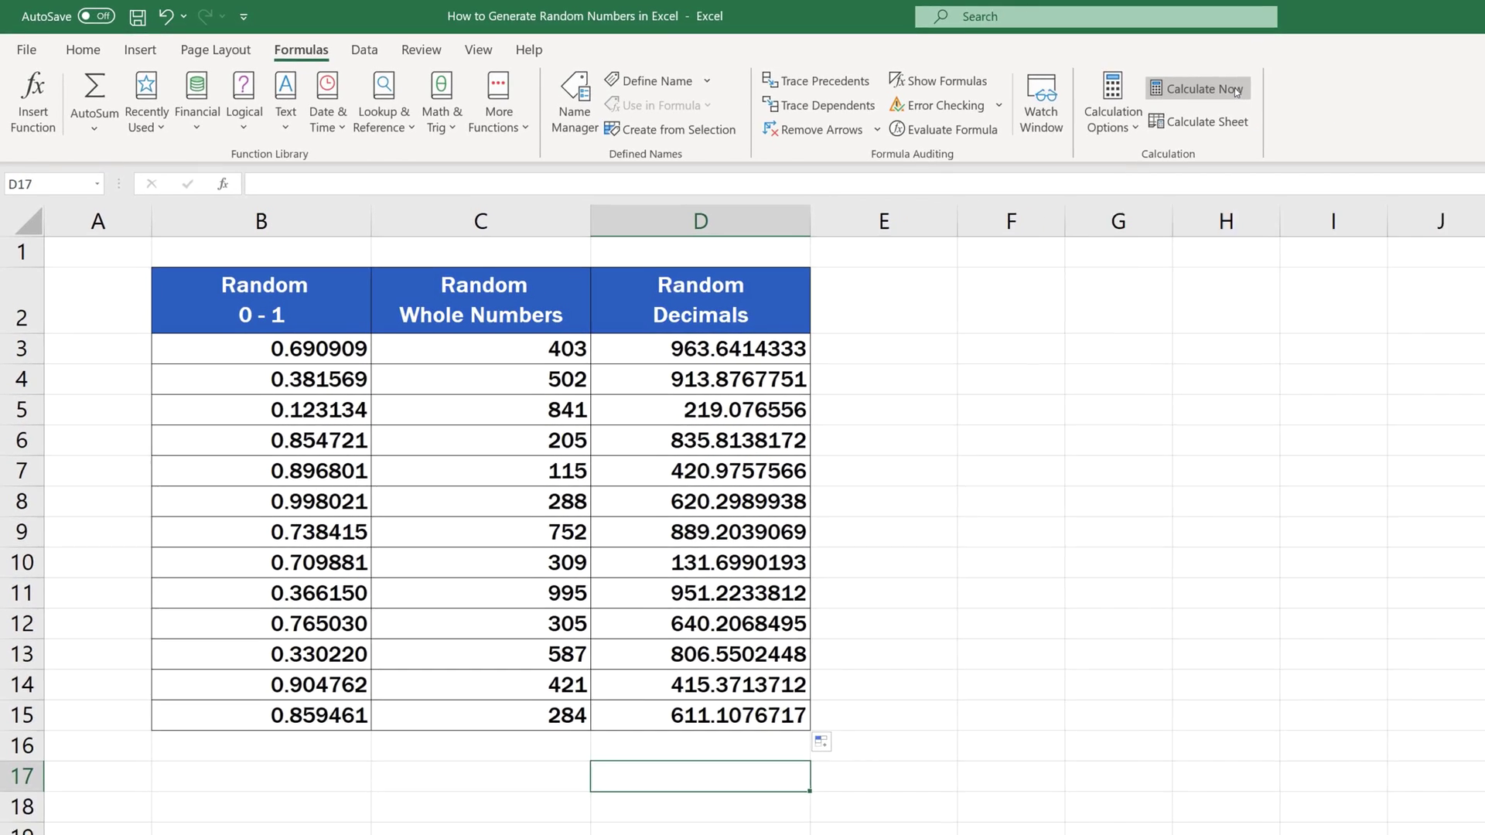